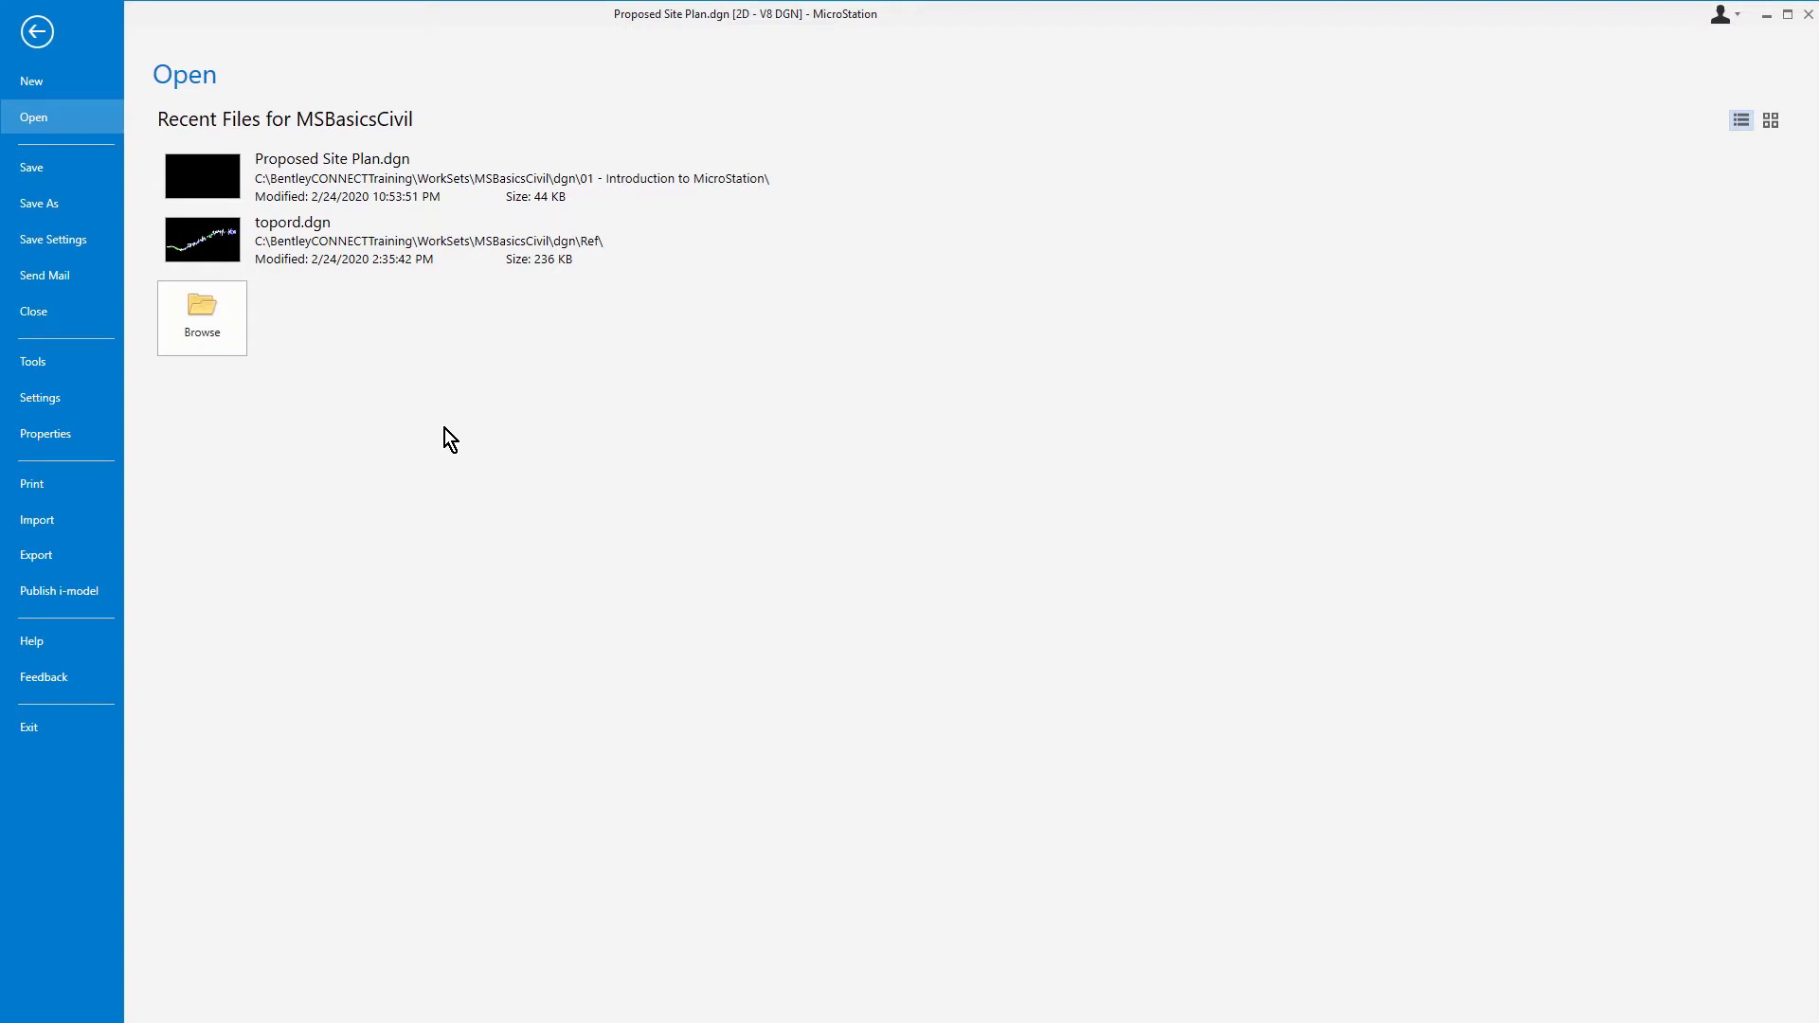
- Open Site Plan Details.dgn from the 01 - Introduction to MicroStation folder via Browse
{"action": "left_click", "coordinate": [226, 337]}
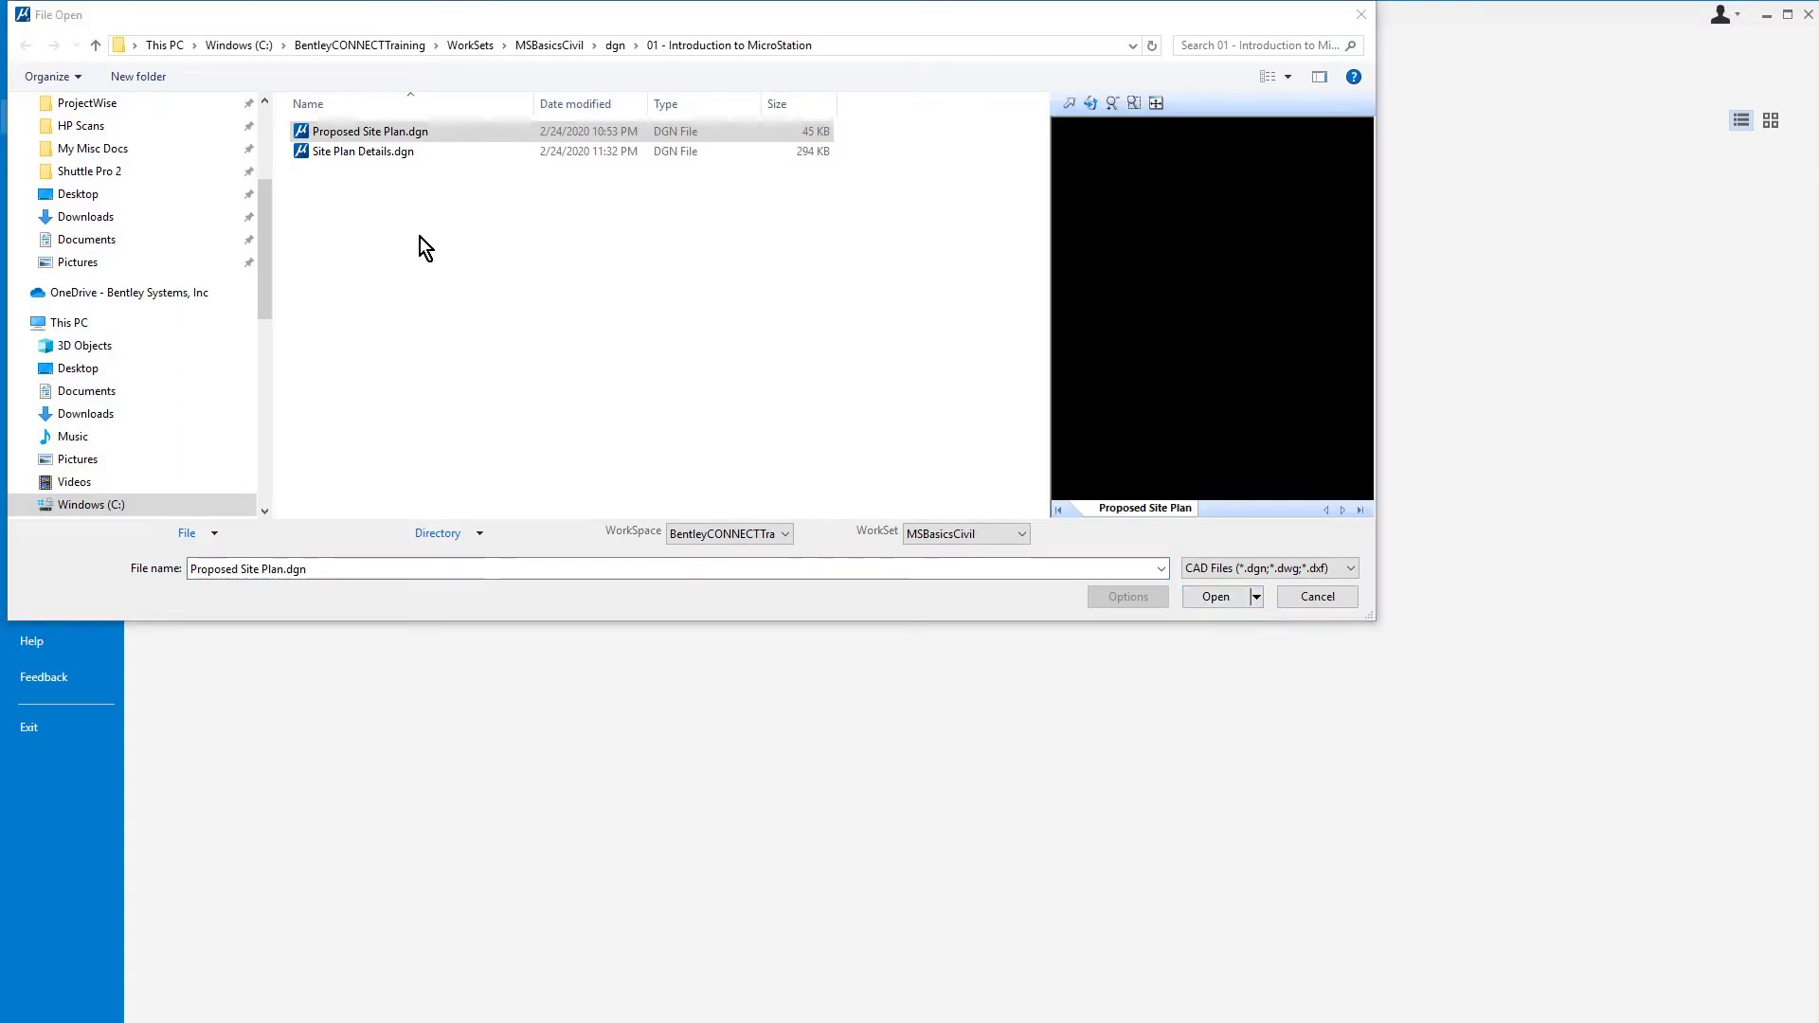
{"action": "left_click", "coordinate": [400, 151]}
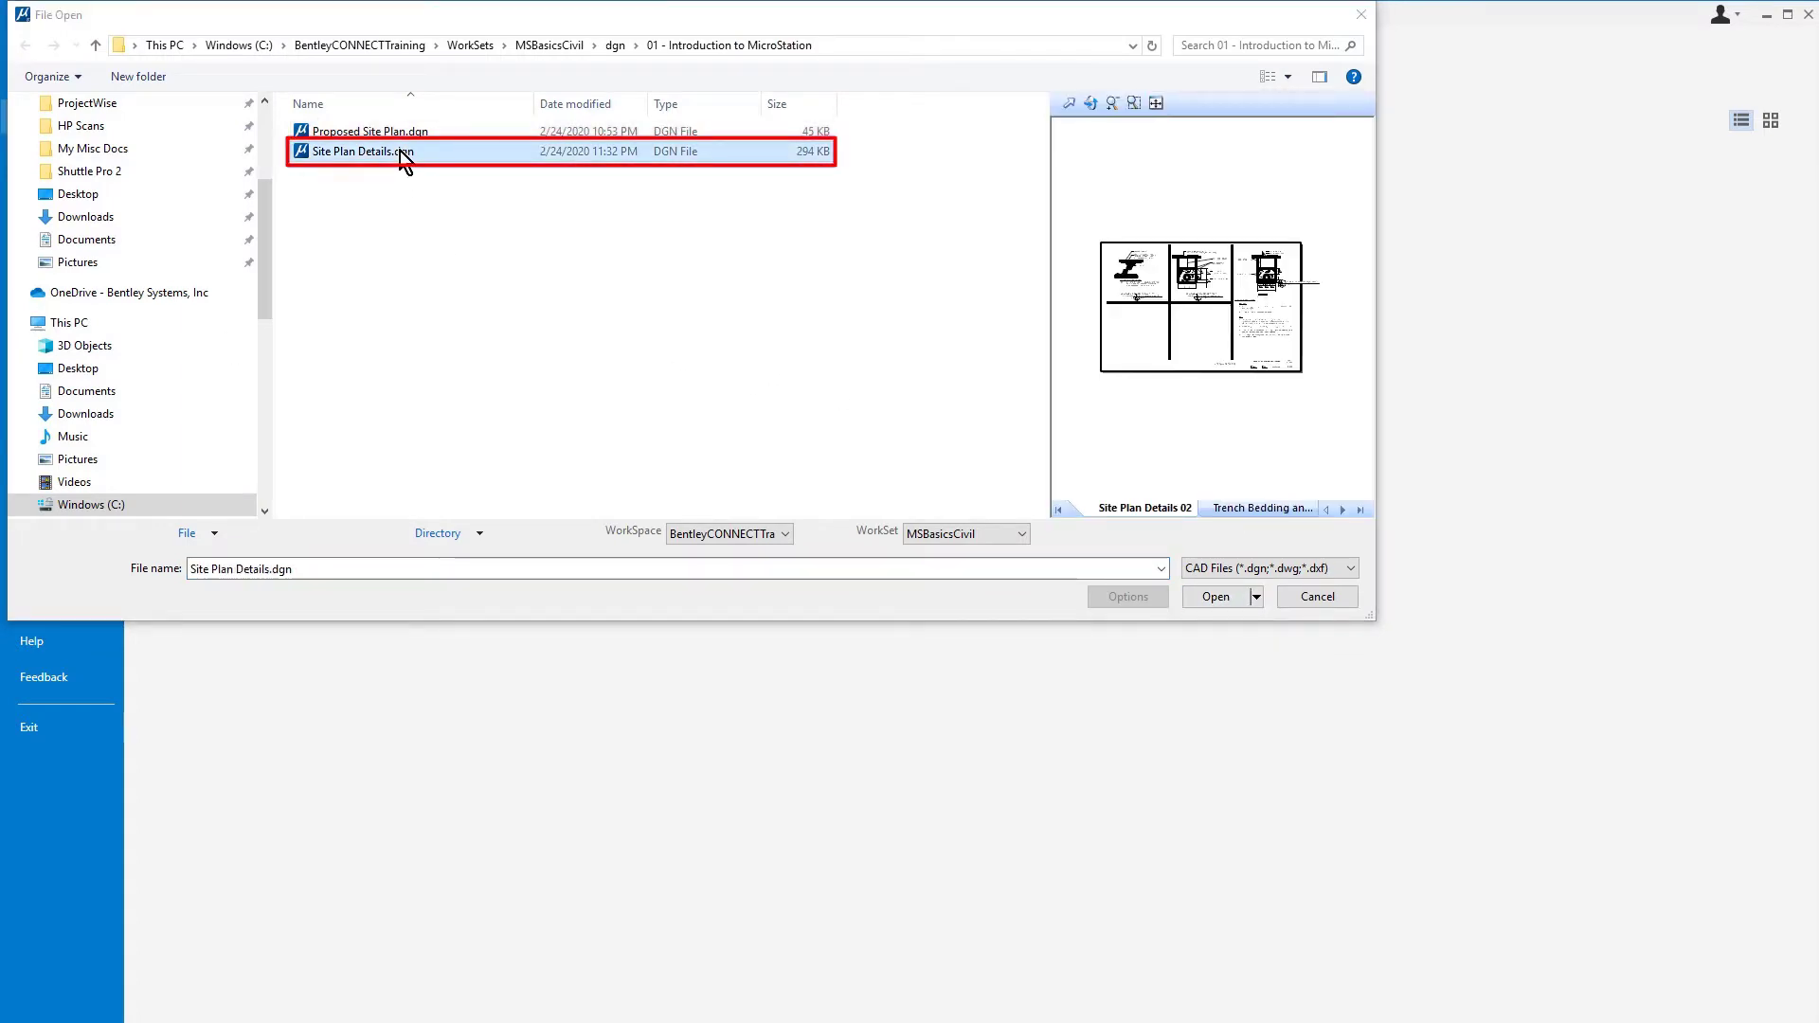
{"action": "left_click", "coordinate": [1217, 597]}
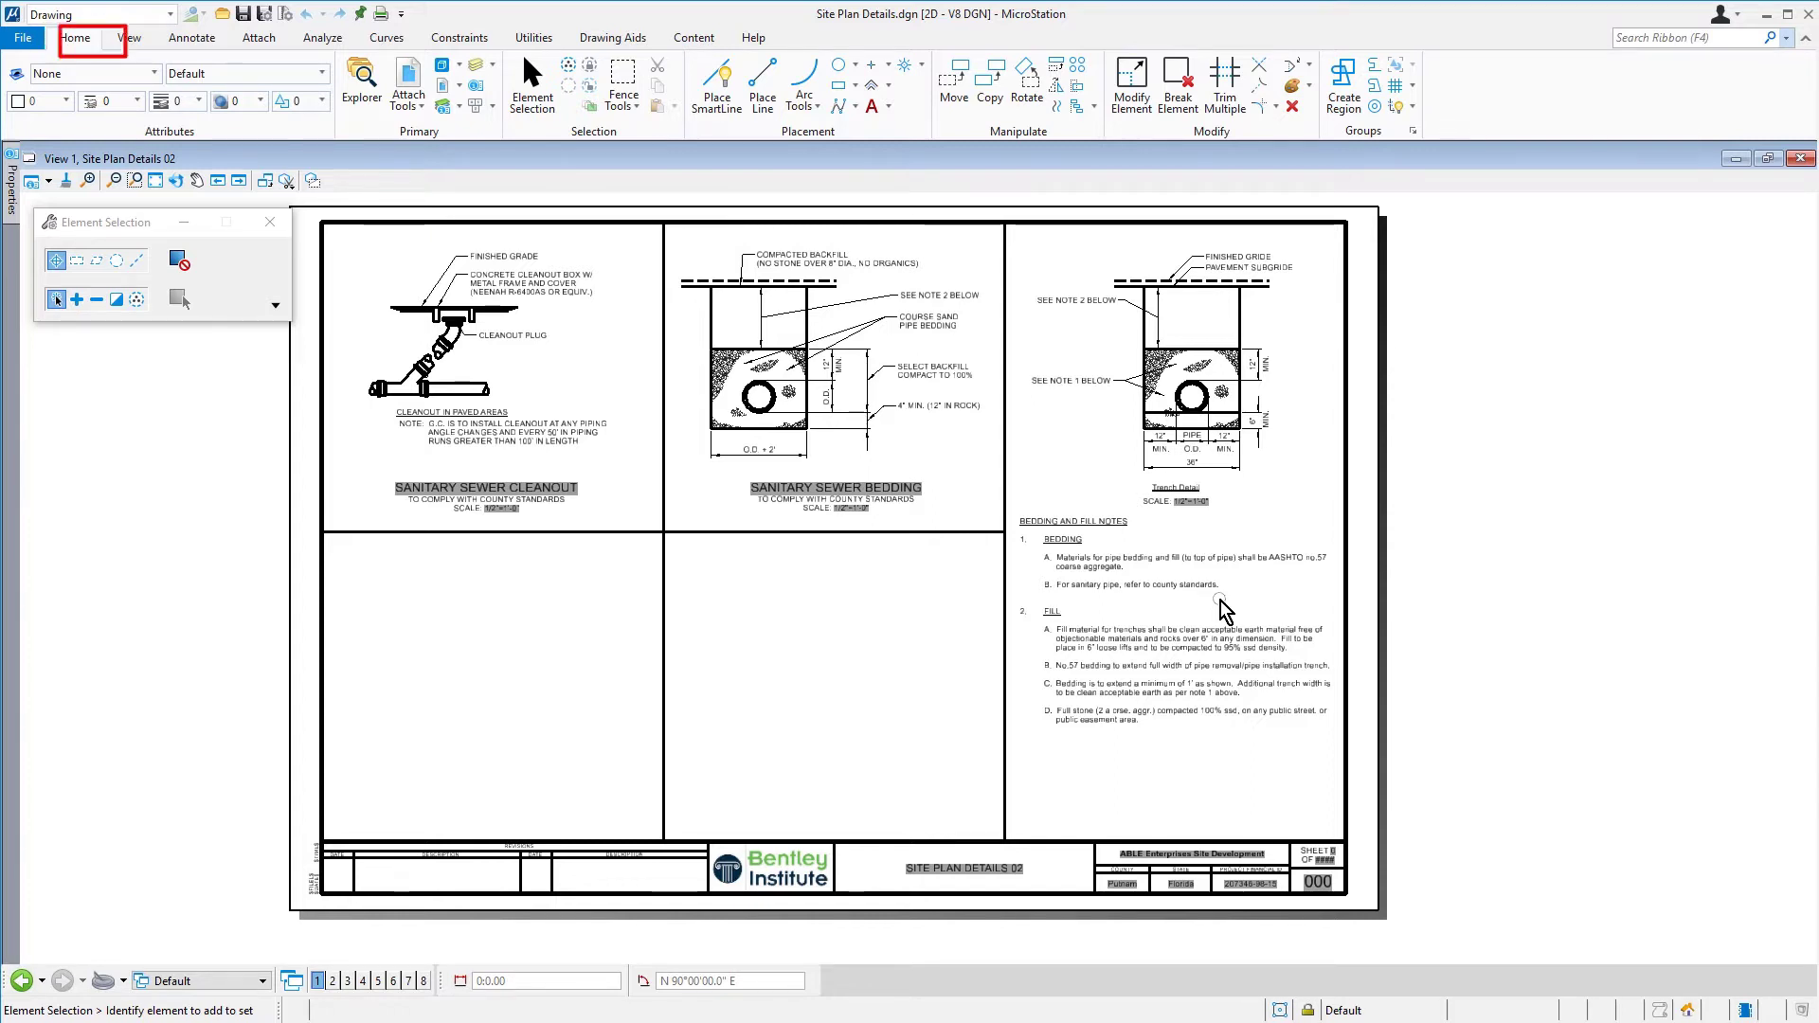
- Show the Models dialog listing the eight models in Site Plan Details.dgn
{"action": "left_click", "coordinate": [443, 66]}
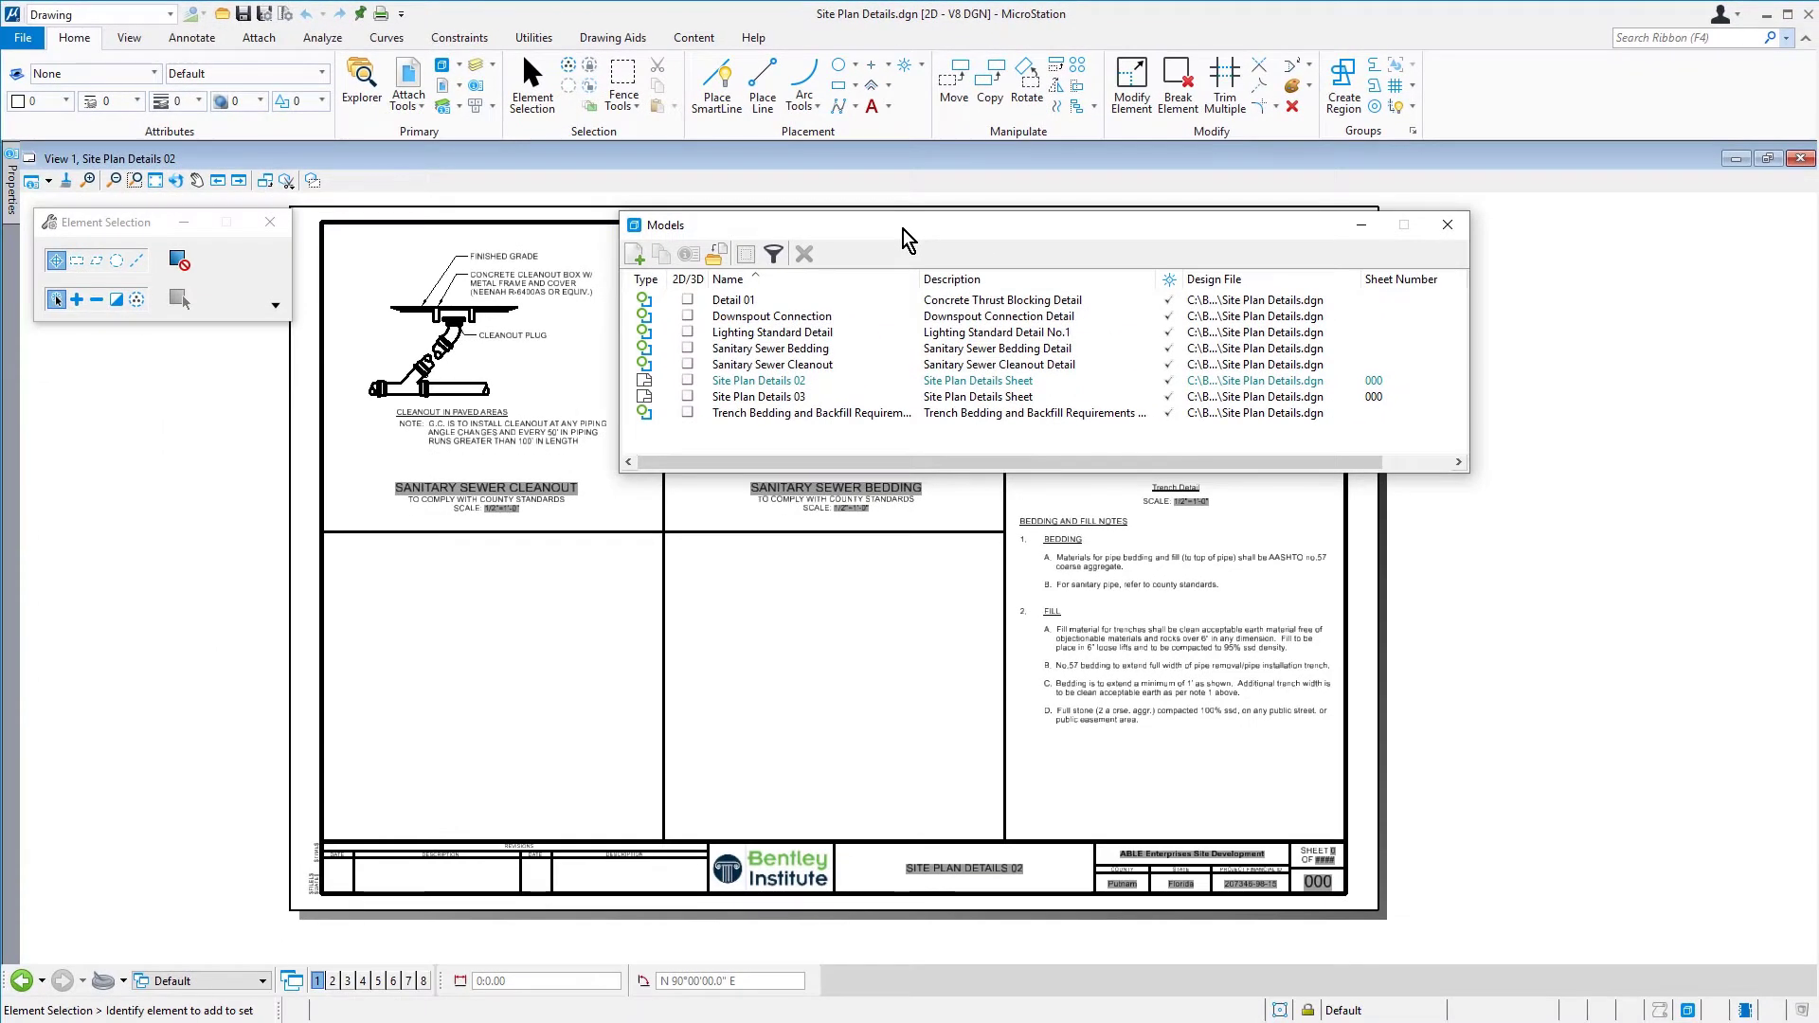
- Activate the Lighting Standard Detail model and display its model properties
{"action": "left_click", "coordinate": [864, 333]}
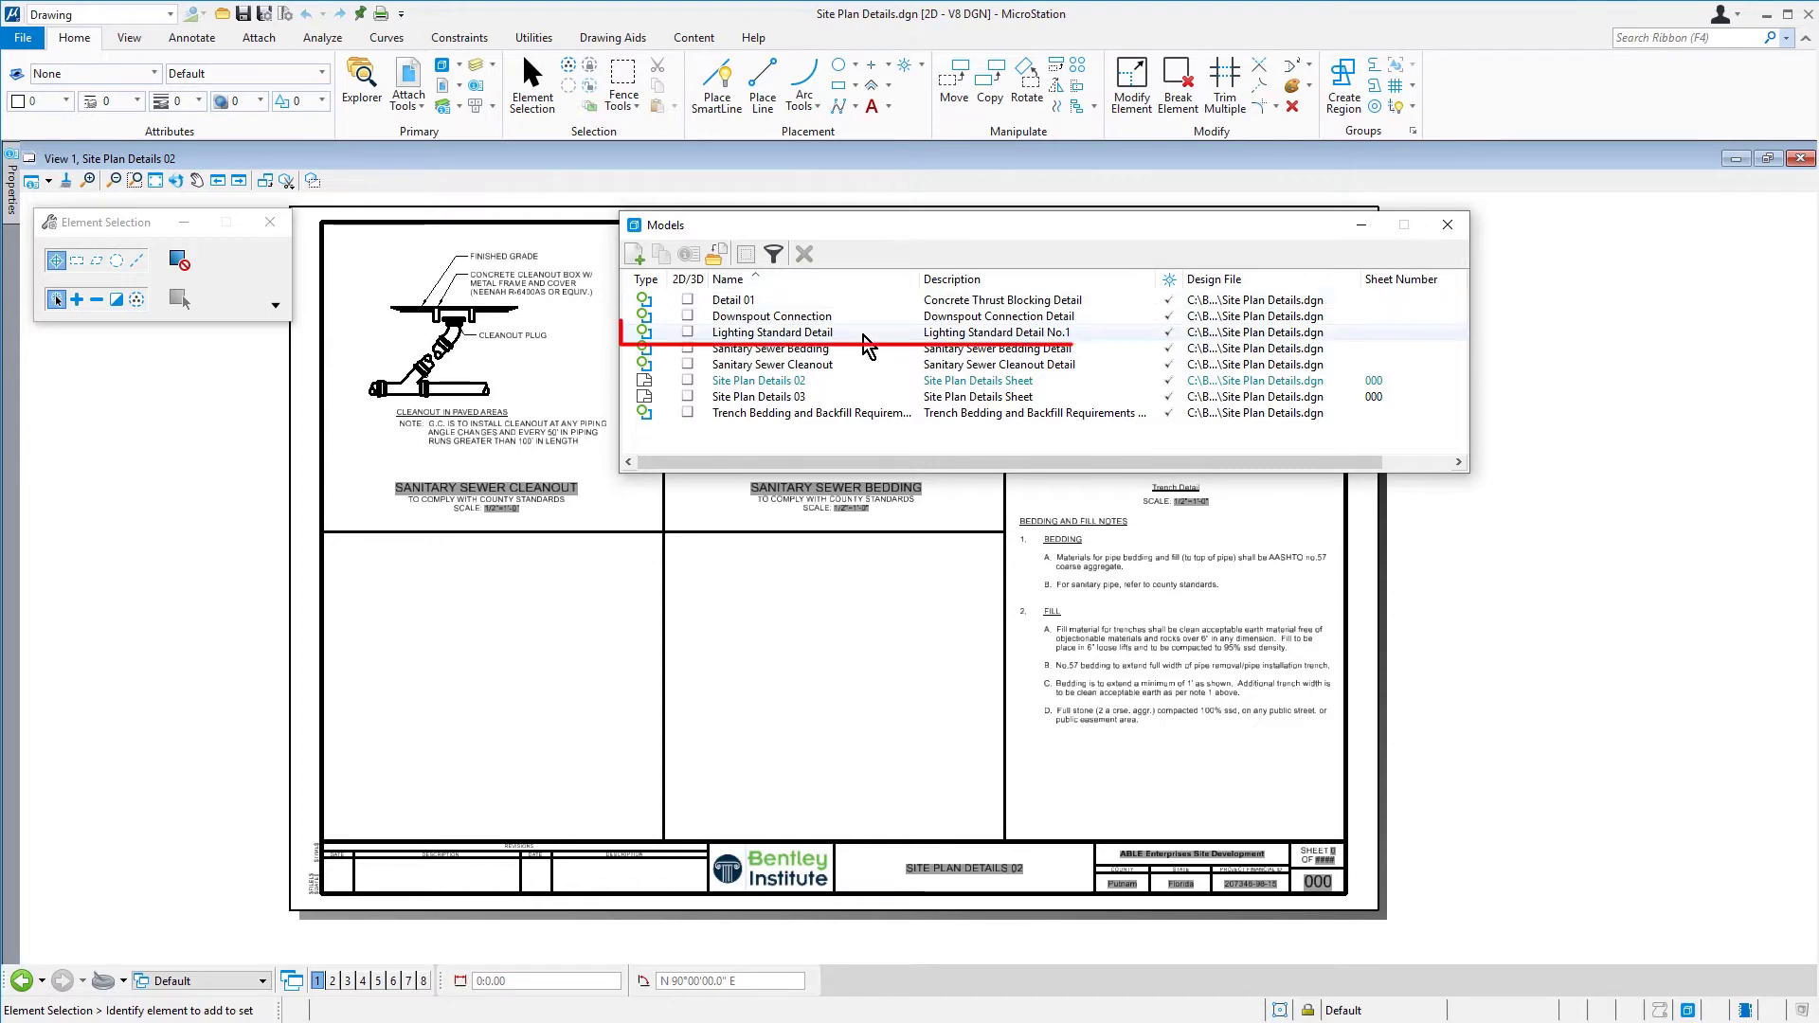
{"action": "double_click", "coordinate": [864, 336]}
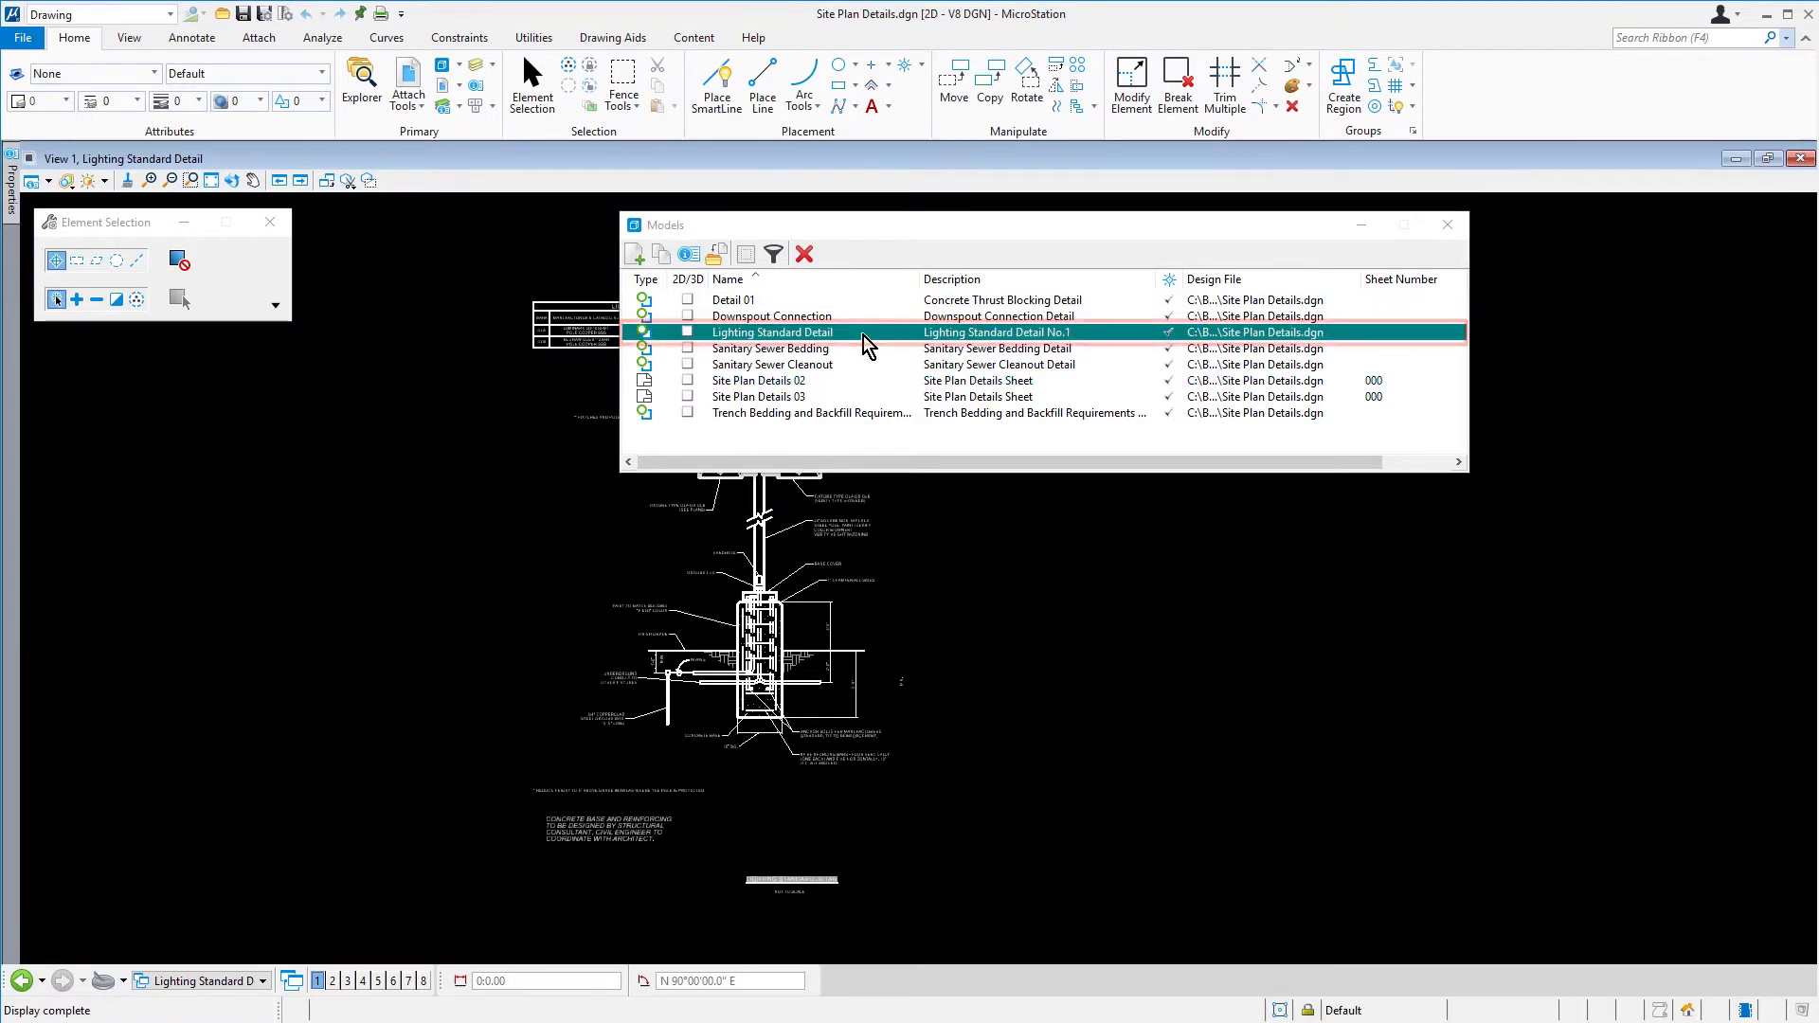
{"action": "mouse_move", "coordinate": [898, 238]}
{"action": "left_mouse_down"}
{"action": "mouse_move", "coordinate": [1252, 234]}
{"action": "mouse_move", "coordinate": [1236, 232]}
{"action": "left_mouse_up"}
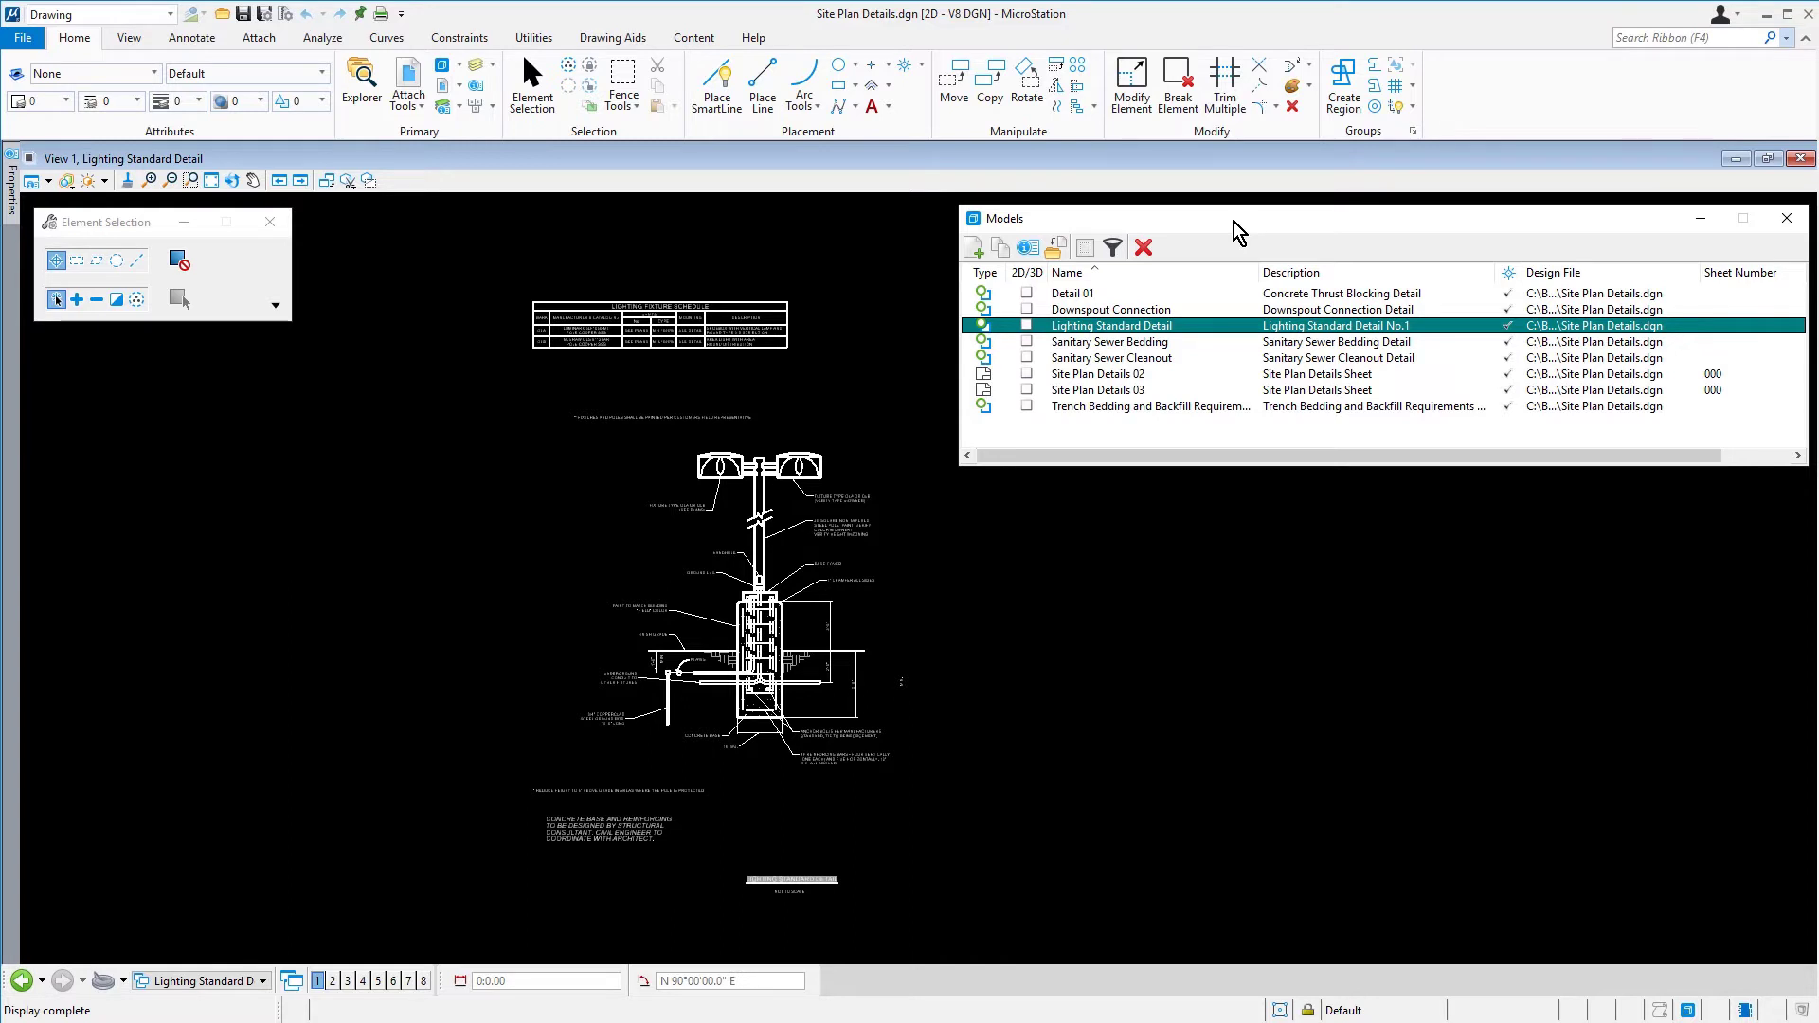
{"action": "left_click", "coordinate": [1035, 250]}
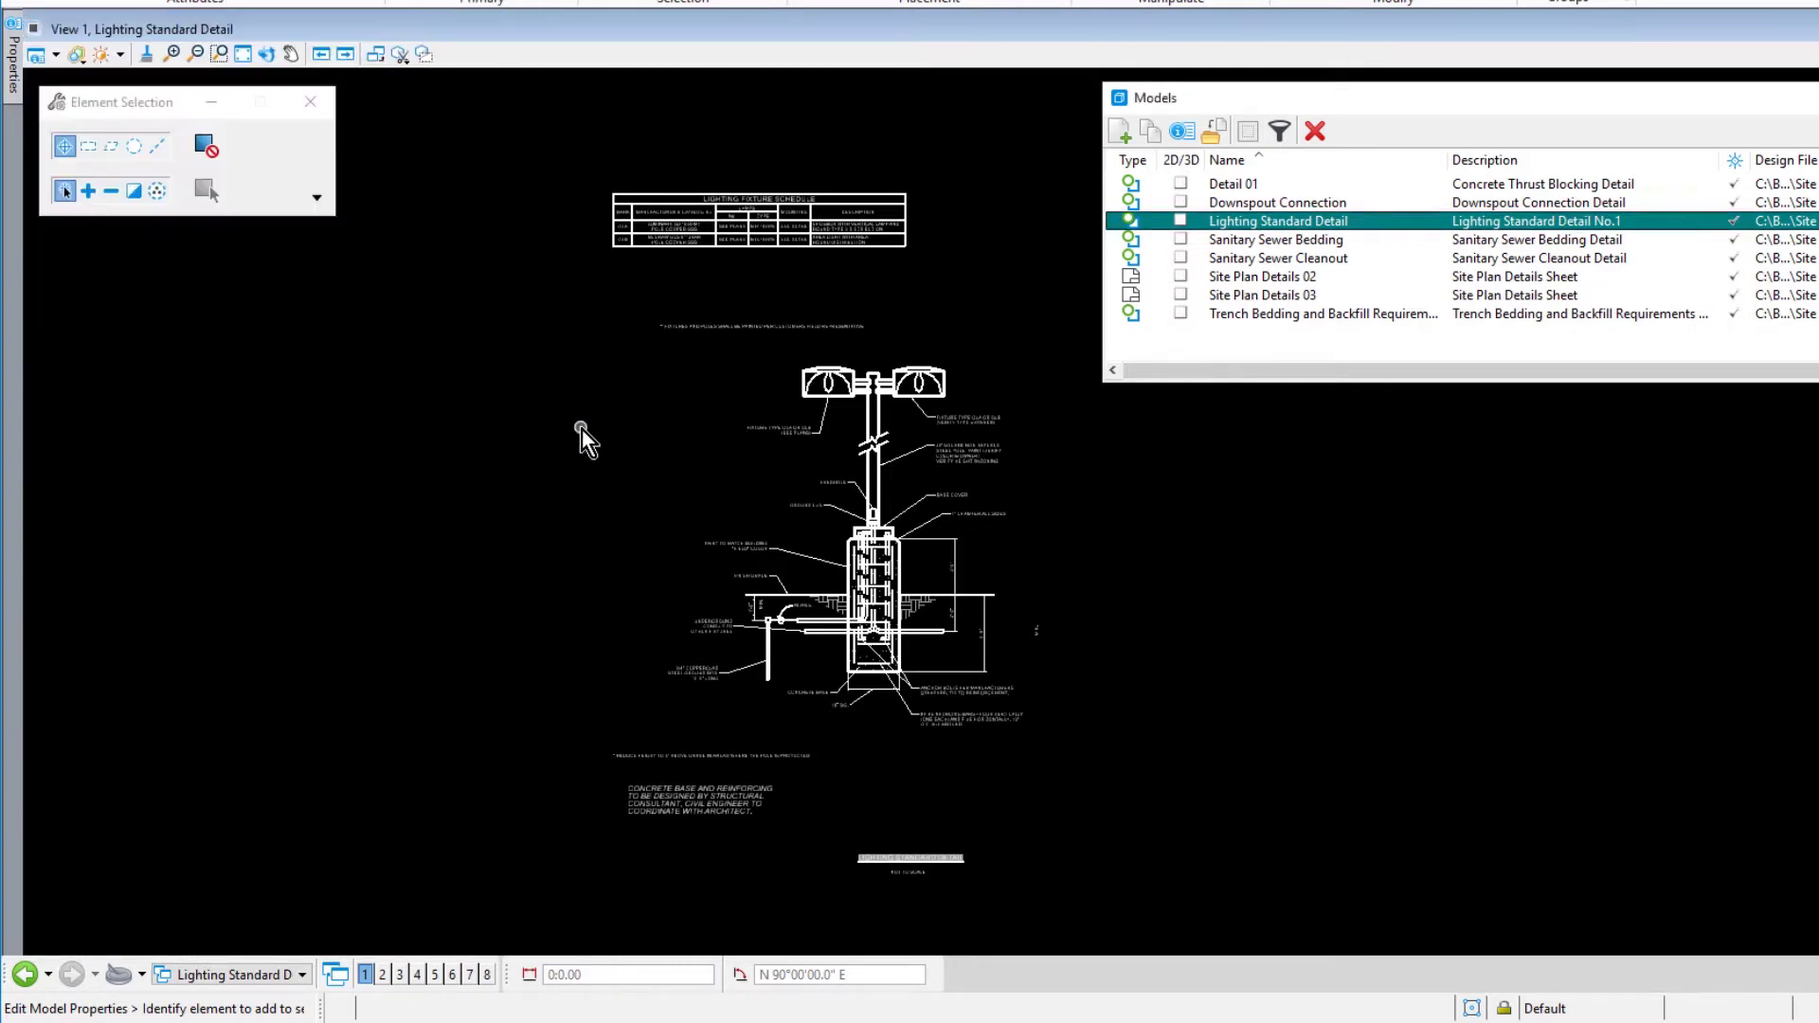
- Switch View 1 to Sanitary Sewer Cleanout Views, then to Sanitary Sewer Bedding Views
{"action": "left_click", "coordinate": [302, 975]}
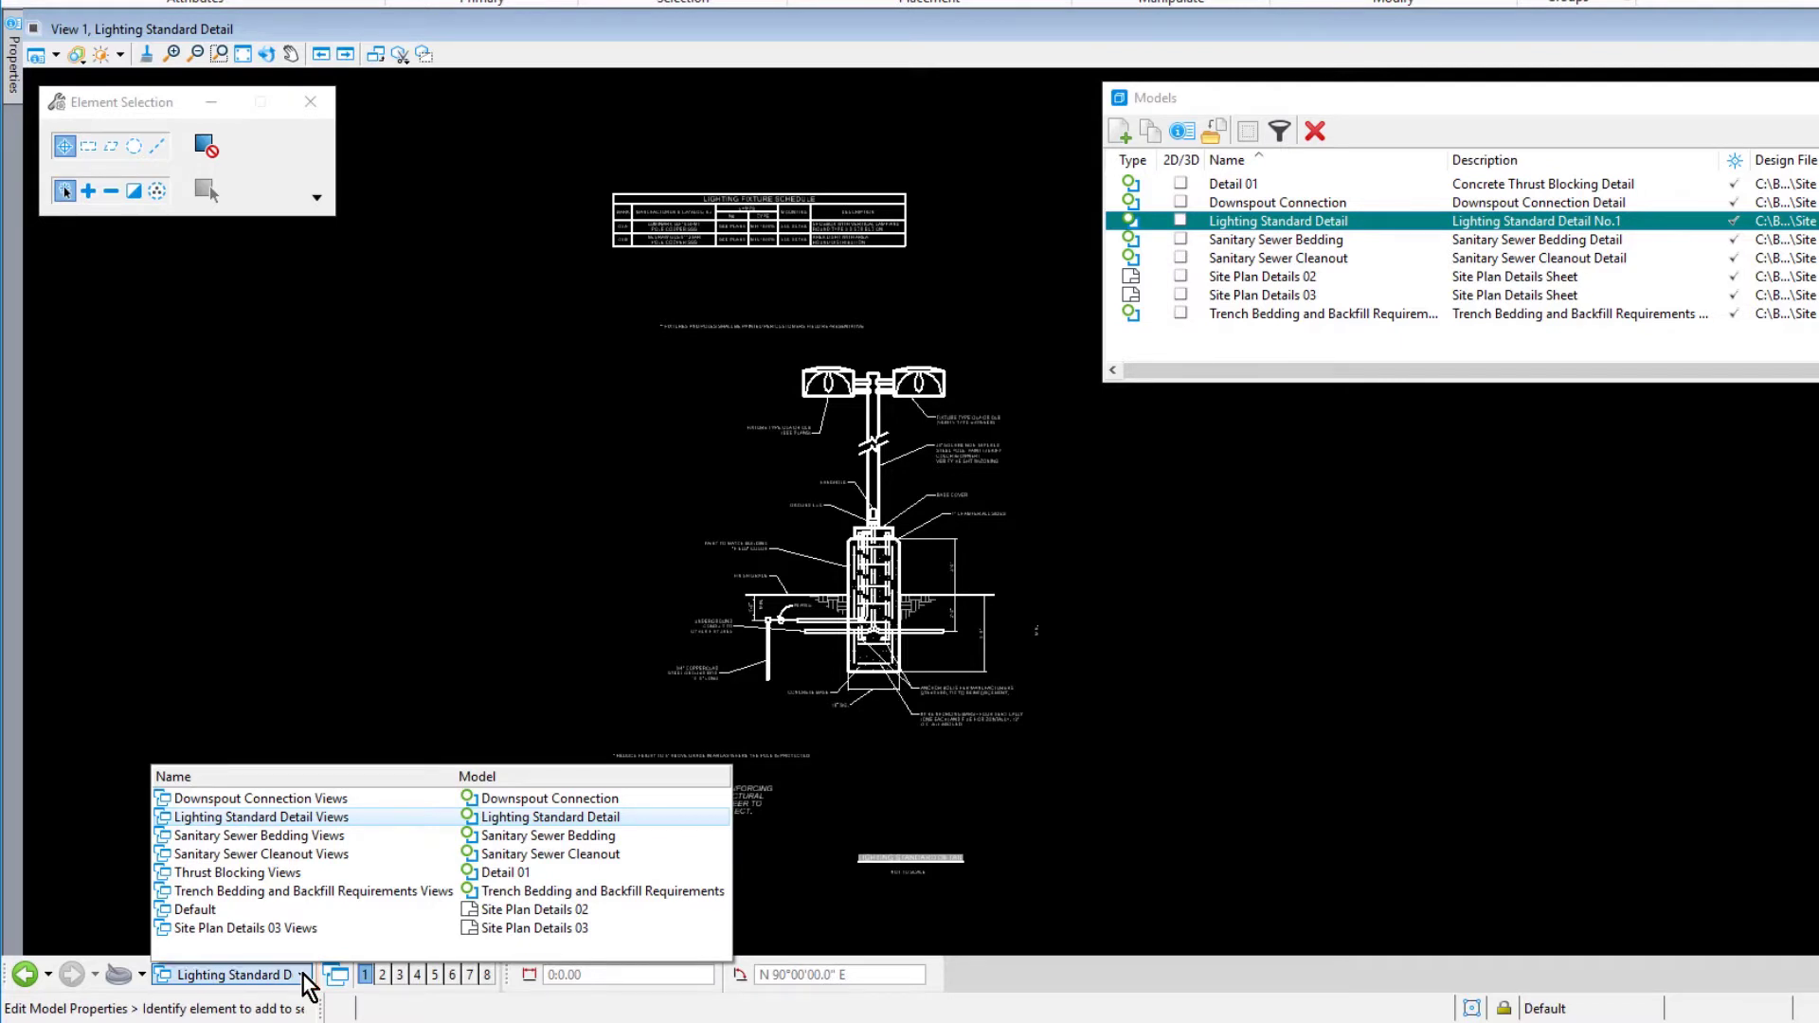
{"action": "left_click", "coordinate": [373, 852]}
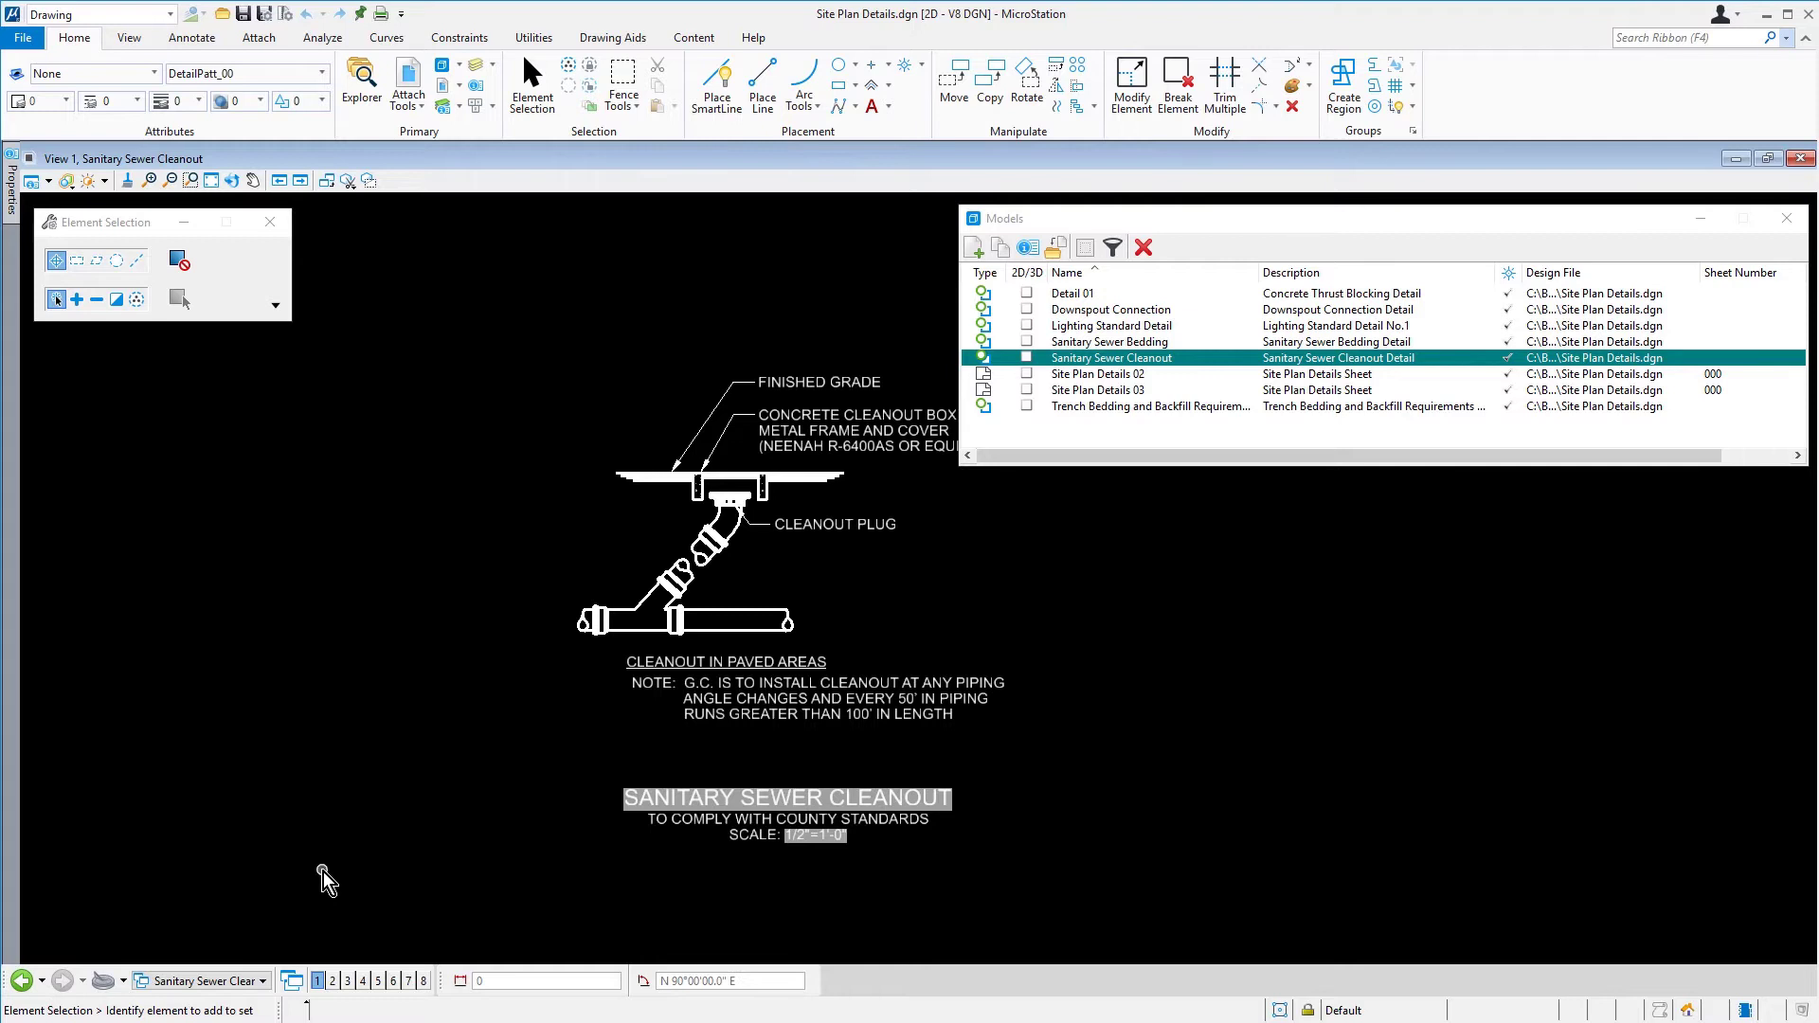
{"action": "left_click", "coordinate": [264, 982]}
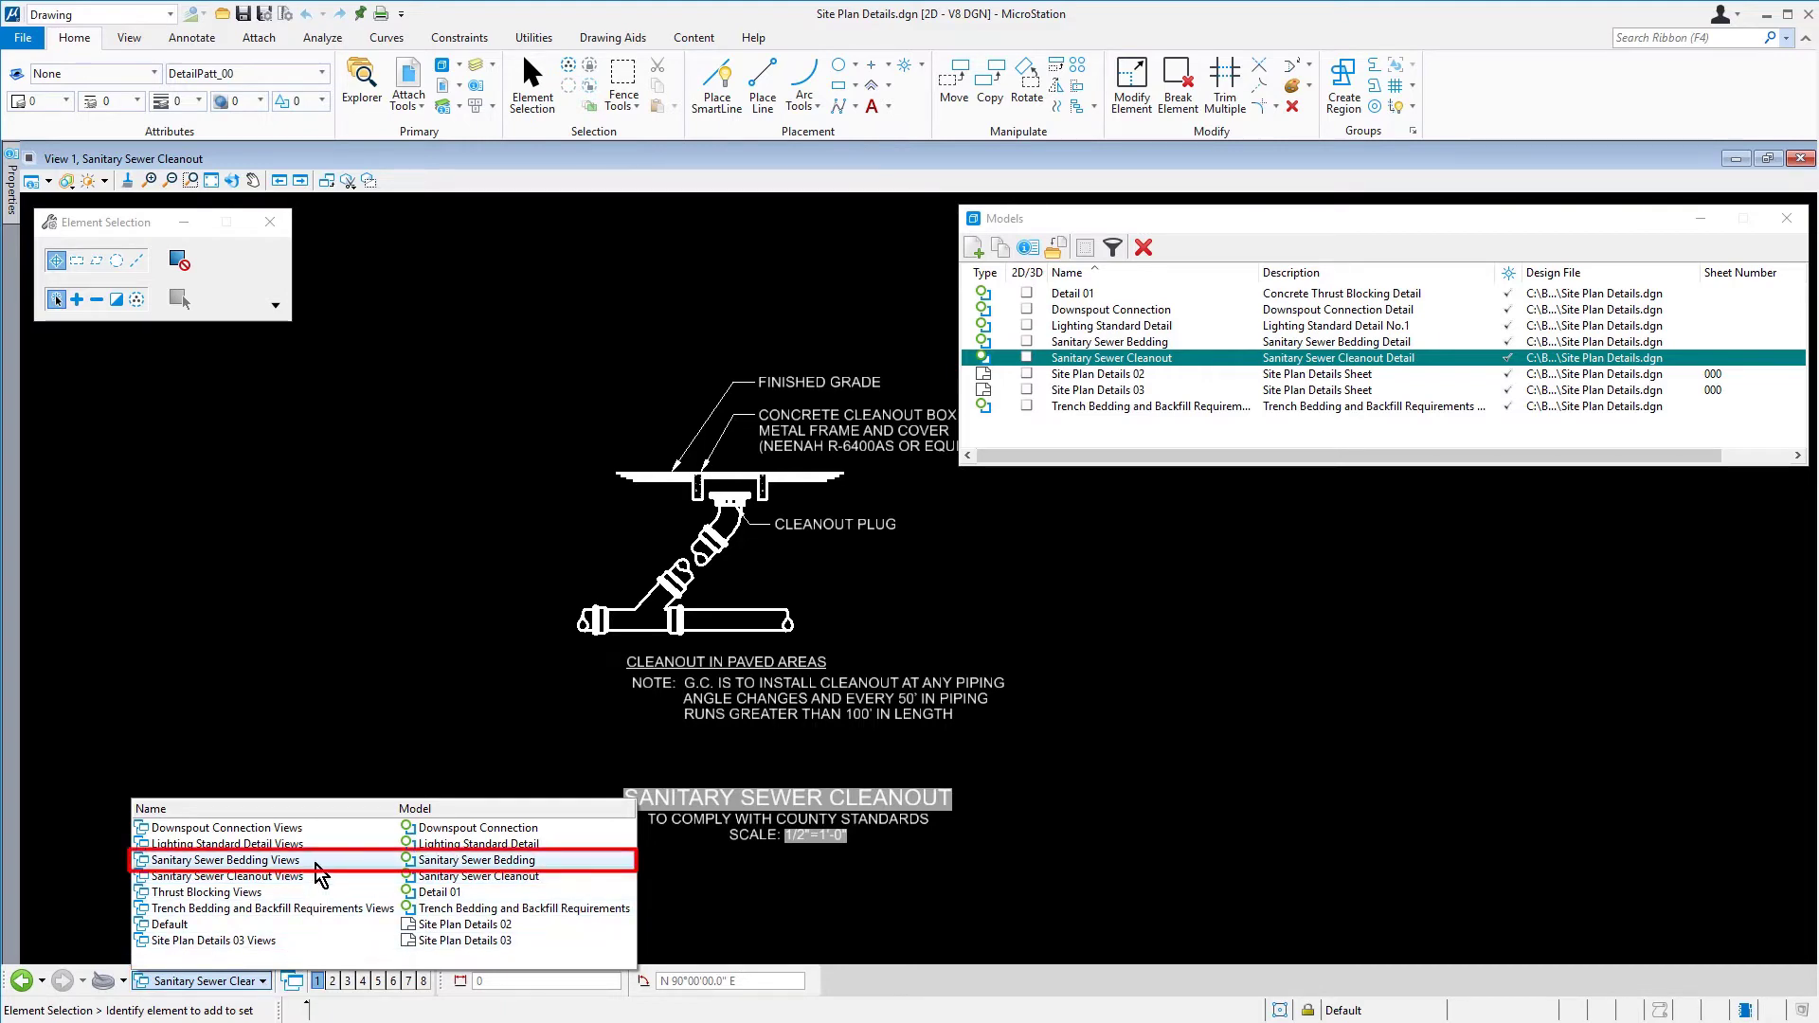
{"action": "left_click", "coordinate": [315, 862]}
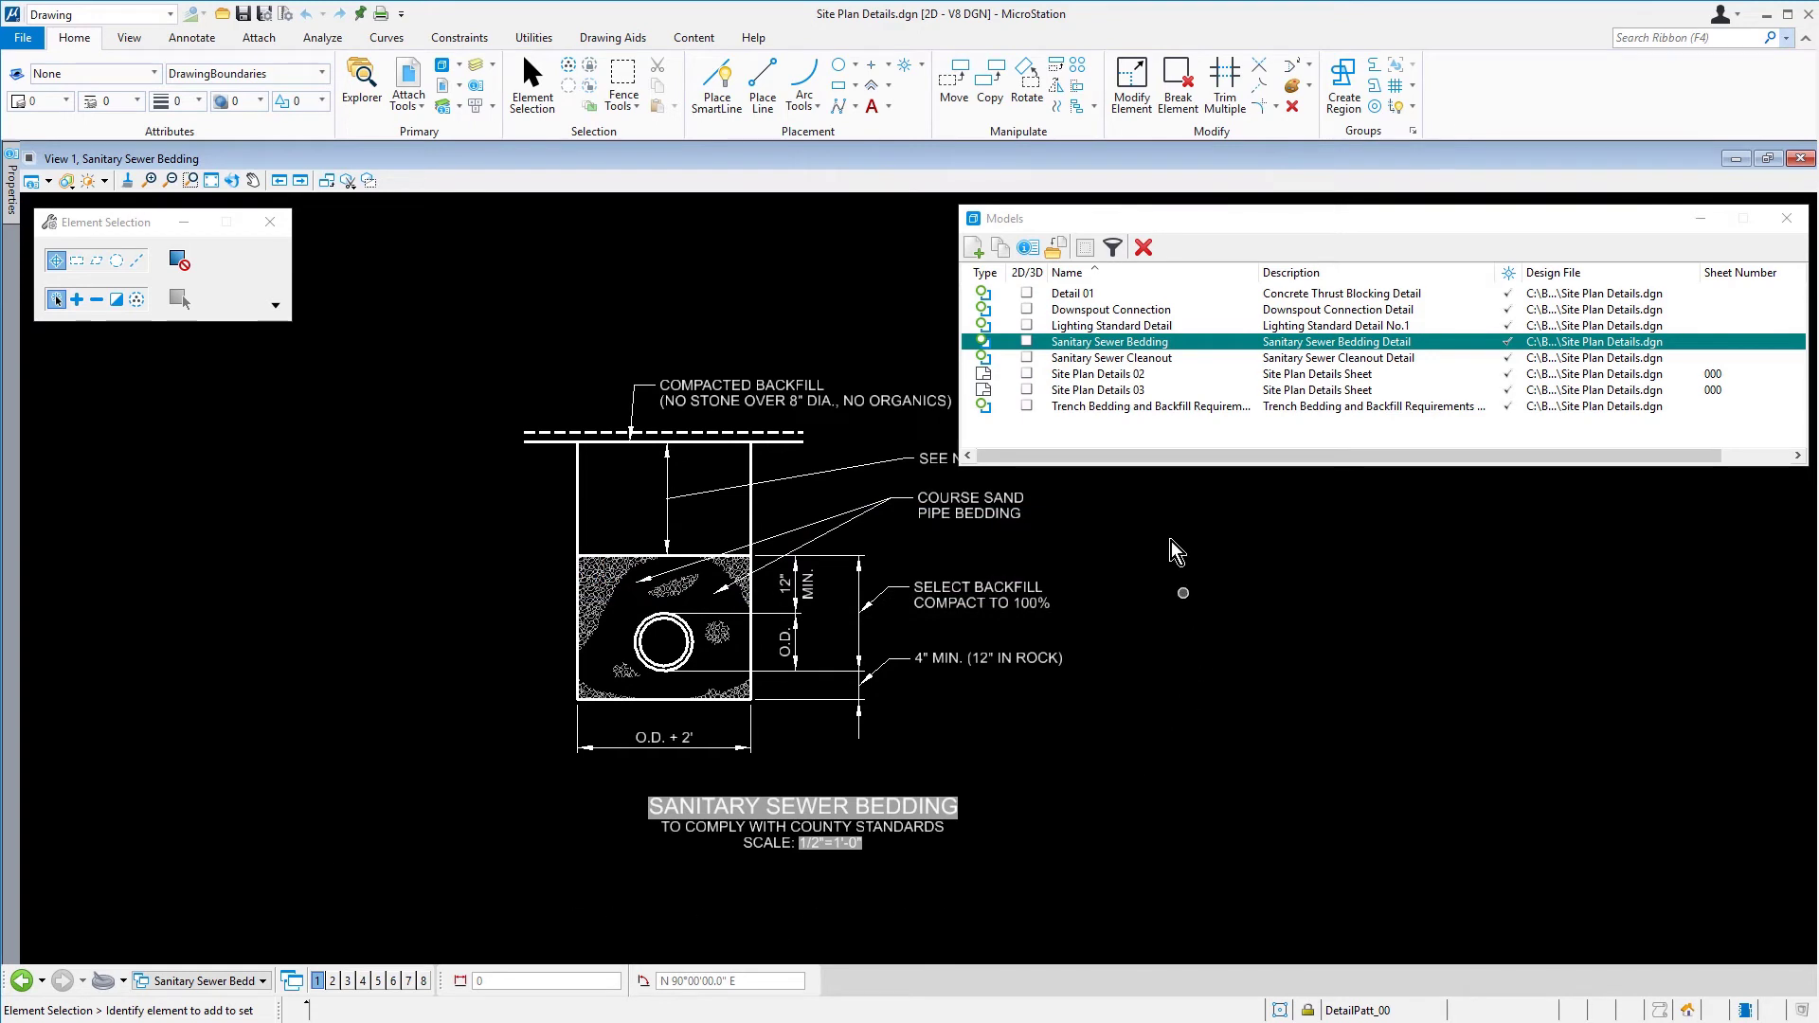
- Activate Downspout Connection and show its properties, currently at 1"=1'-0" annotation scale
{"action": "left_click", "coordinate": [1206, 313]}
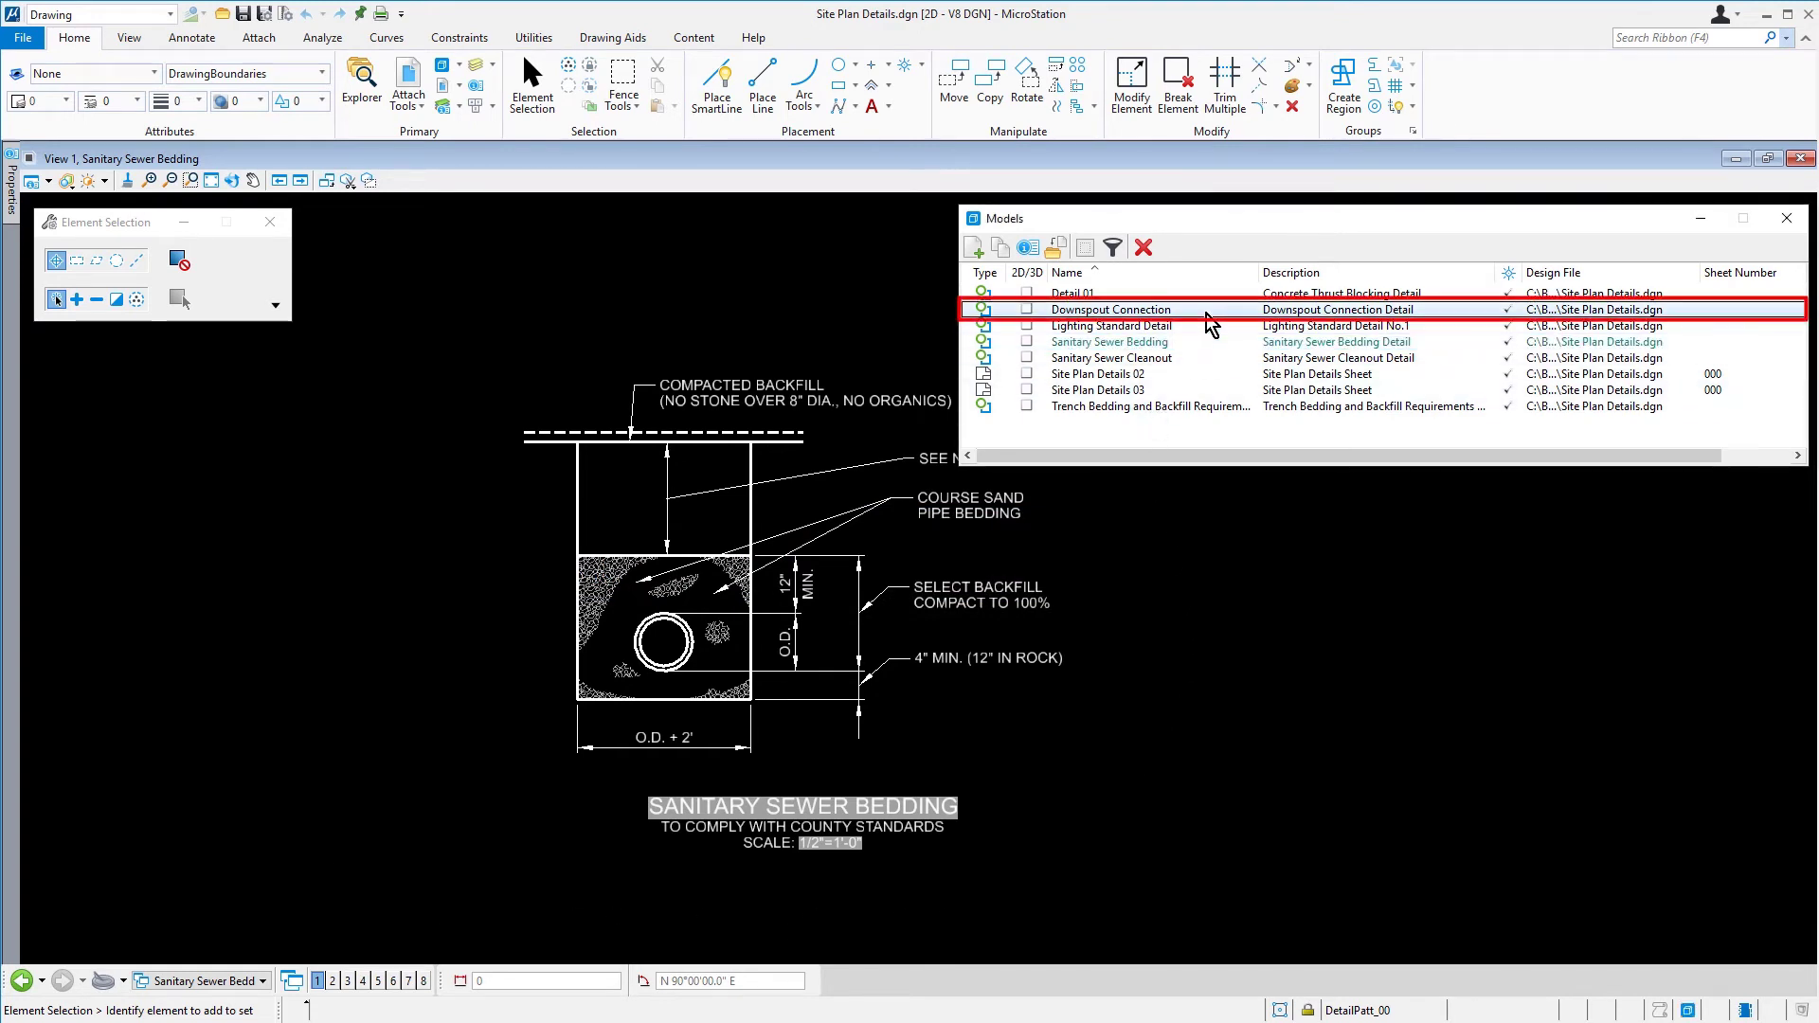
{"action": "double_click", "coordinate": [1204, 313]}
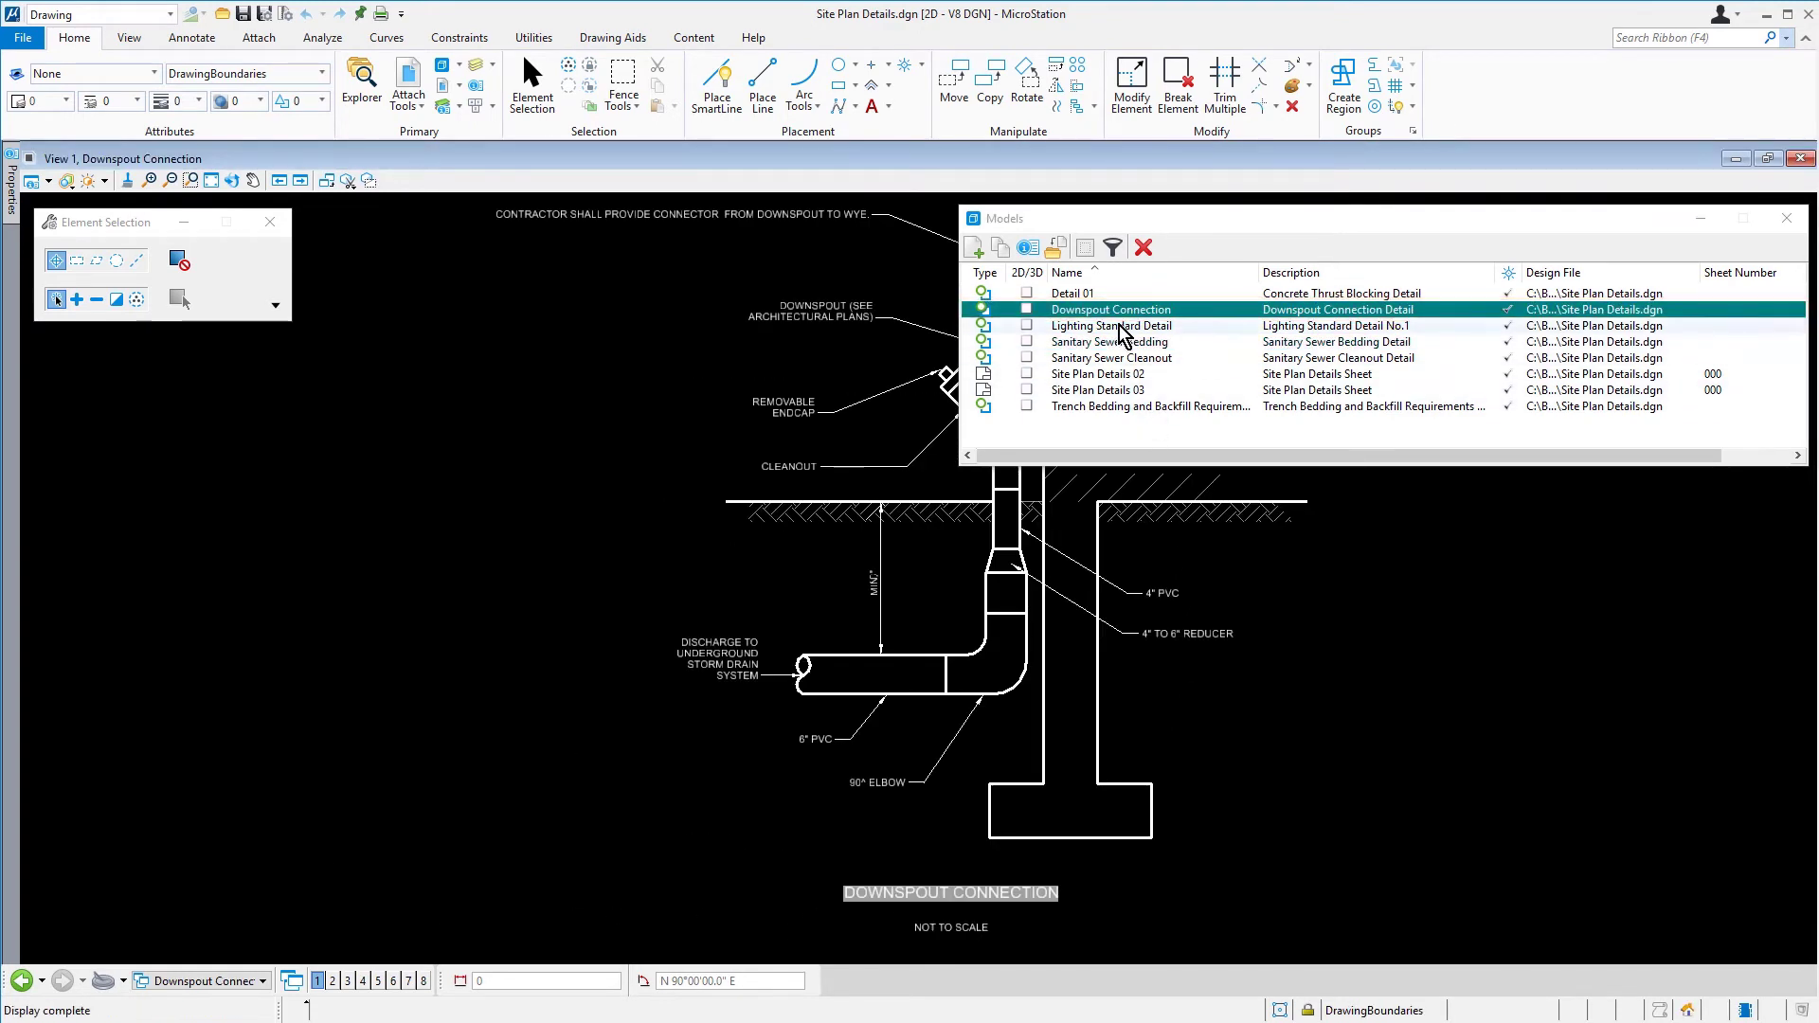
{"action": "left_click", "coordinate": [1028, 248]}
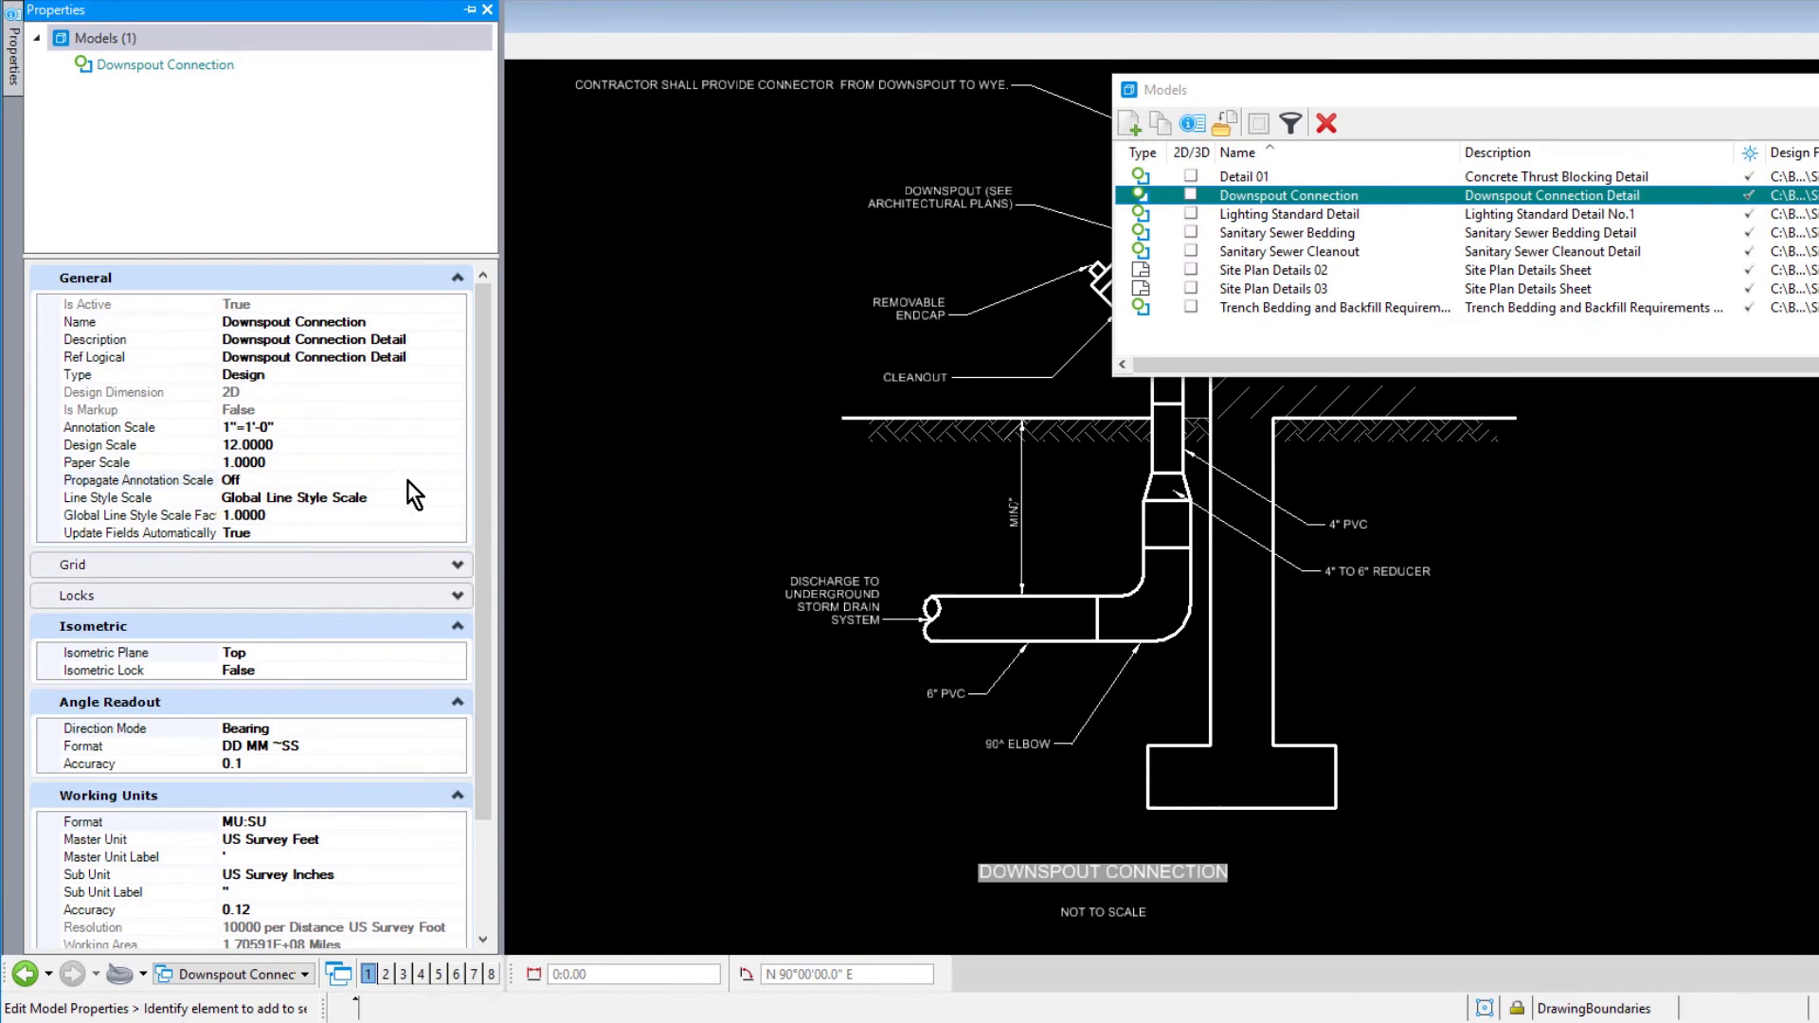
- Turn on Propagate Annotation Scale for the Downspout Connection model
{"action": "left_click", "coordinate": [407, 480]}
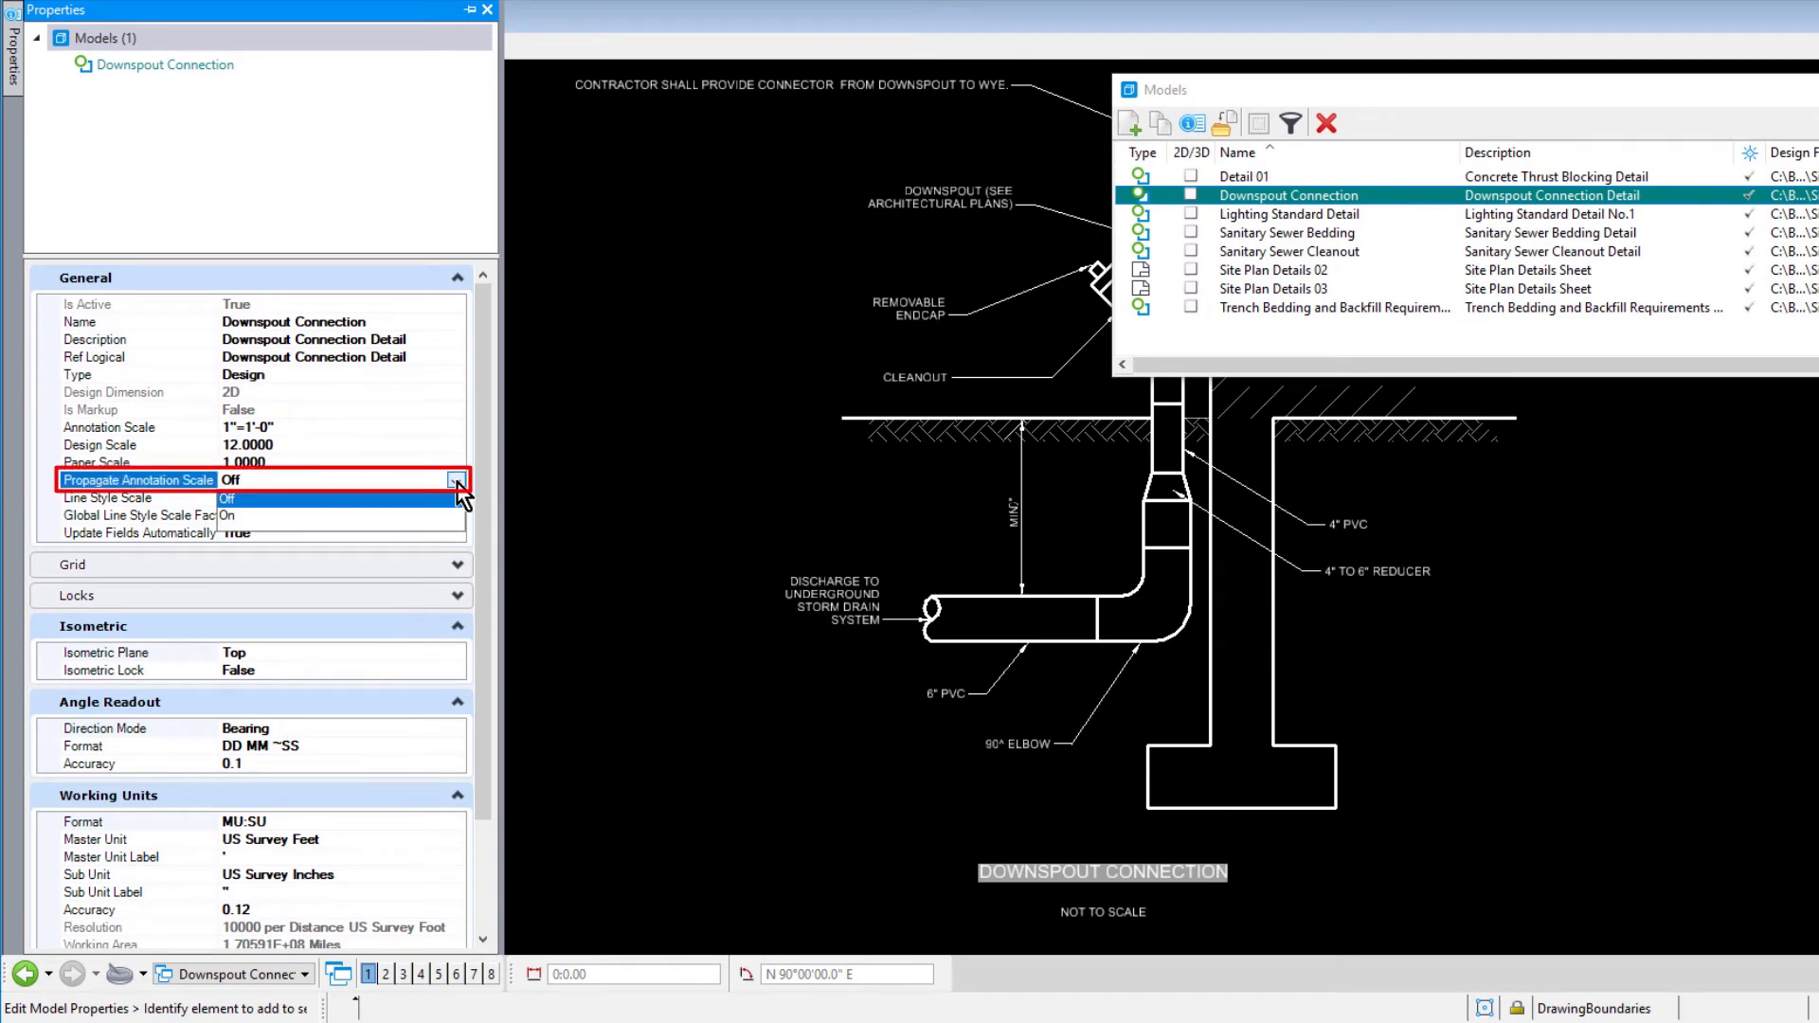
{"action": "left_click", "coordinate": [455, 480]}
{"action": "left_click", "coordinate": [247, 516]}
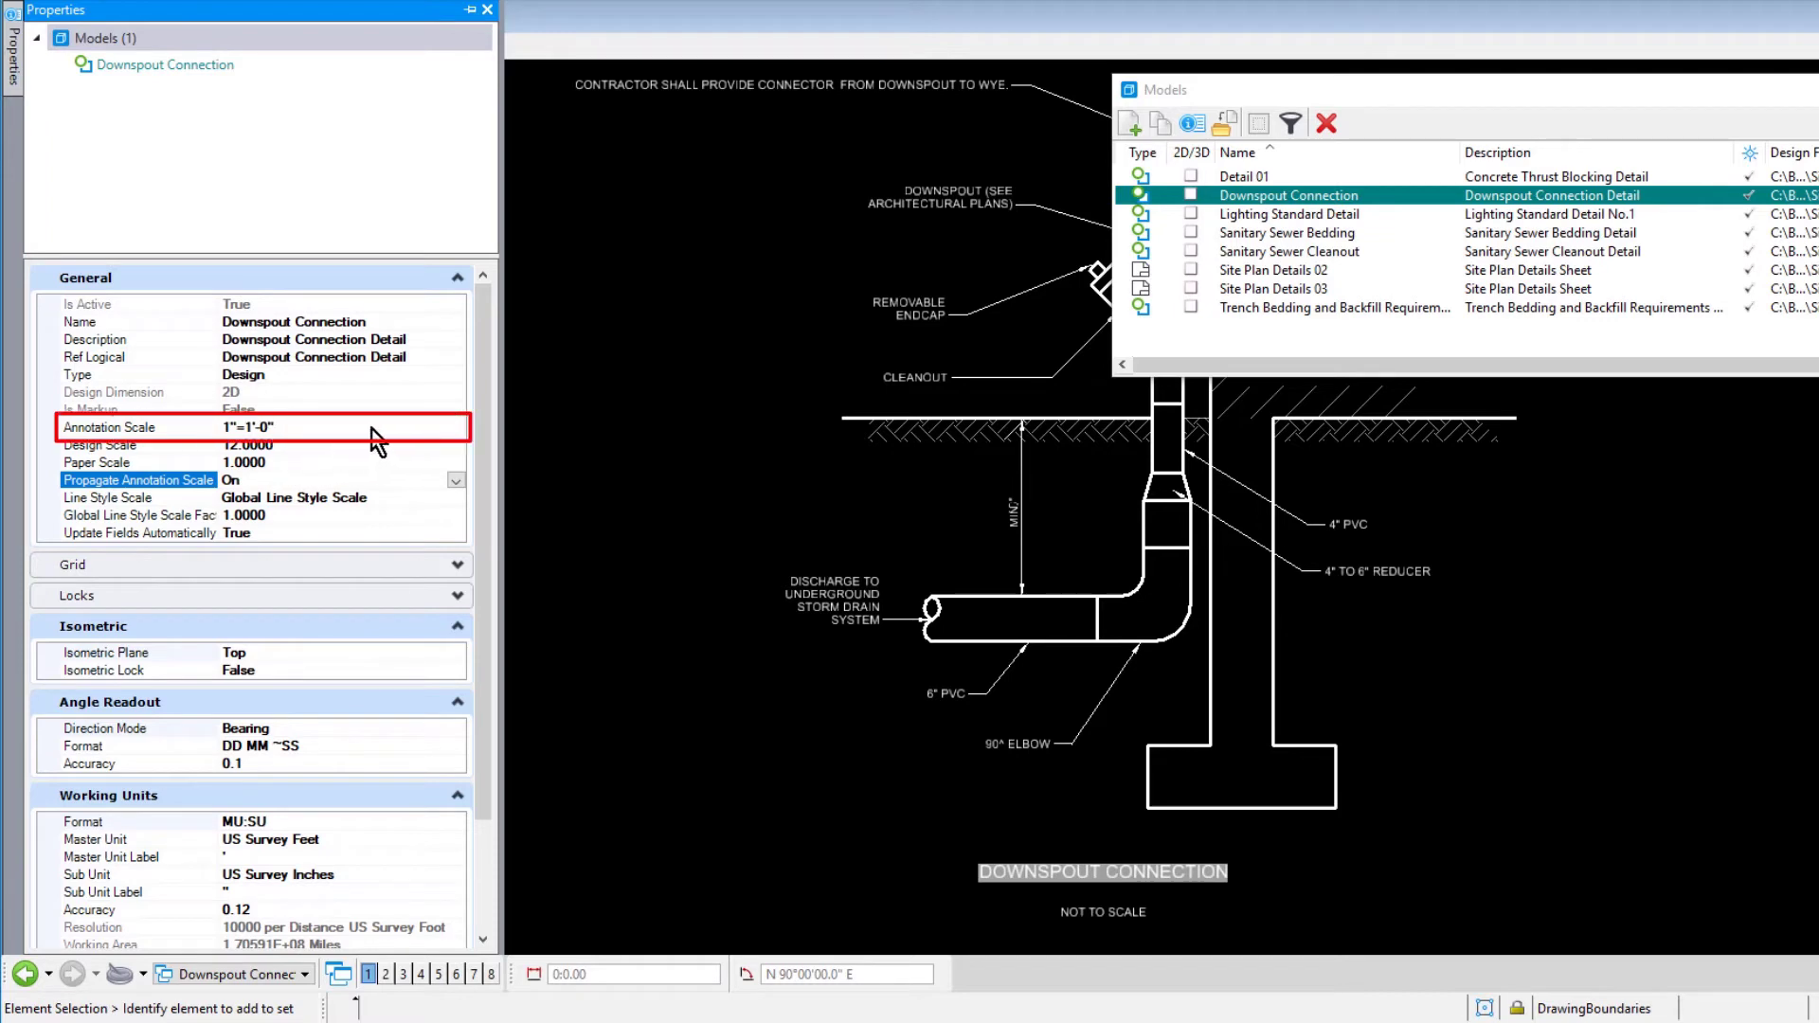
- Set the annotation scale to 1/2"=1'-0" and recentre the enlarged downspout detail
{"action": "left_click", "coordinate": [452, 437]}
{"action": "left_click", "coordinate": [453, 432]}
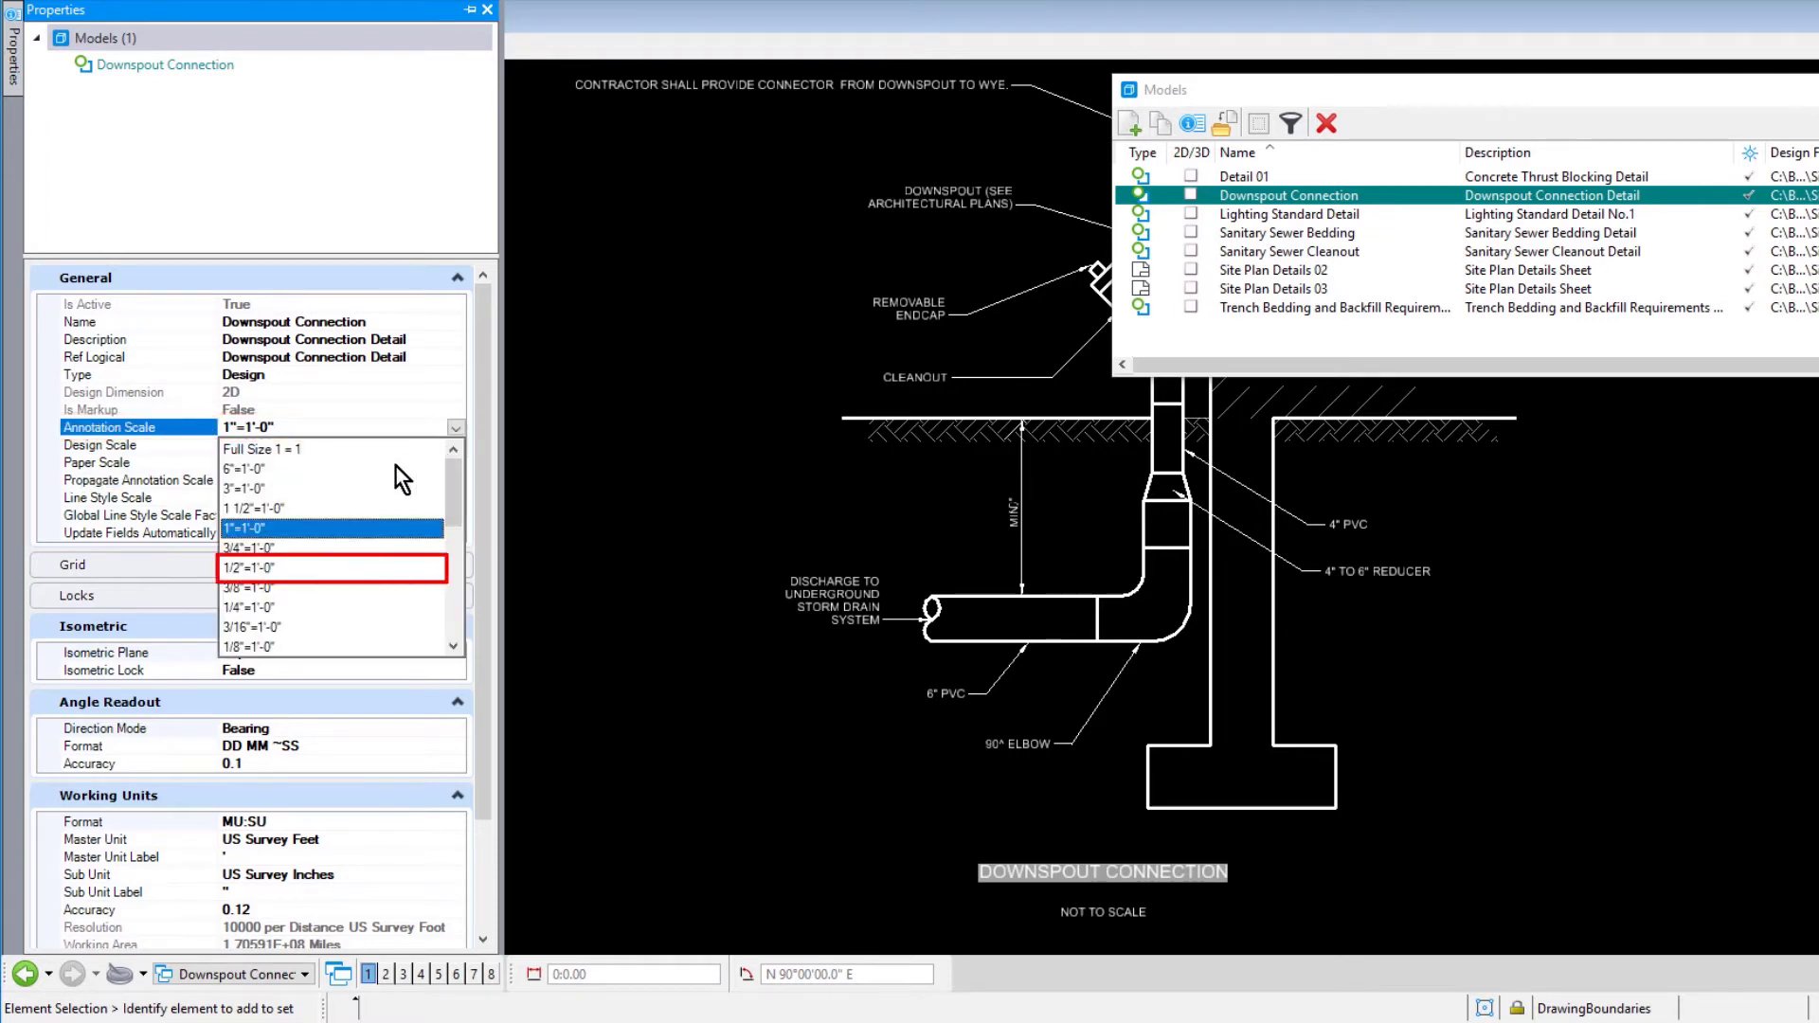
{"action": "left_click", "coordinate": [289, 566]}
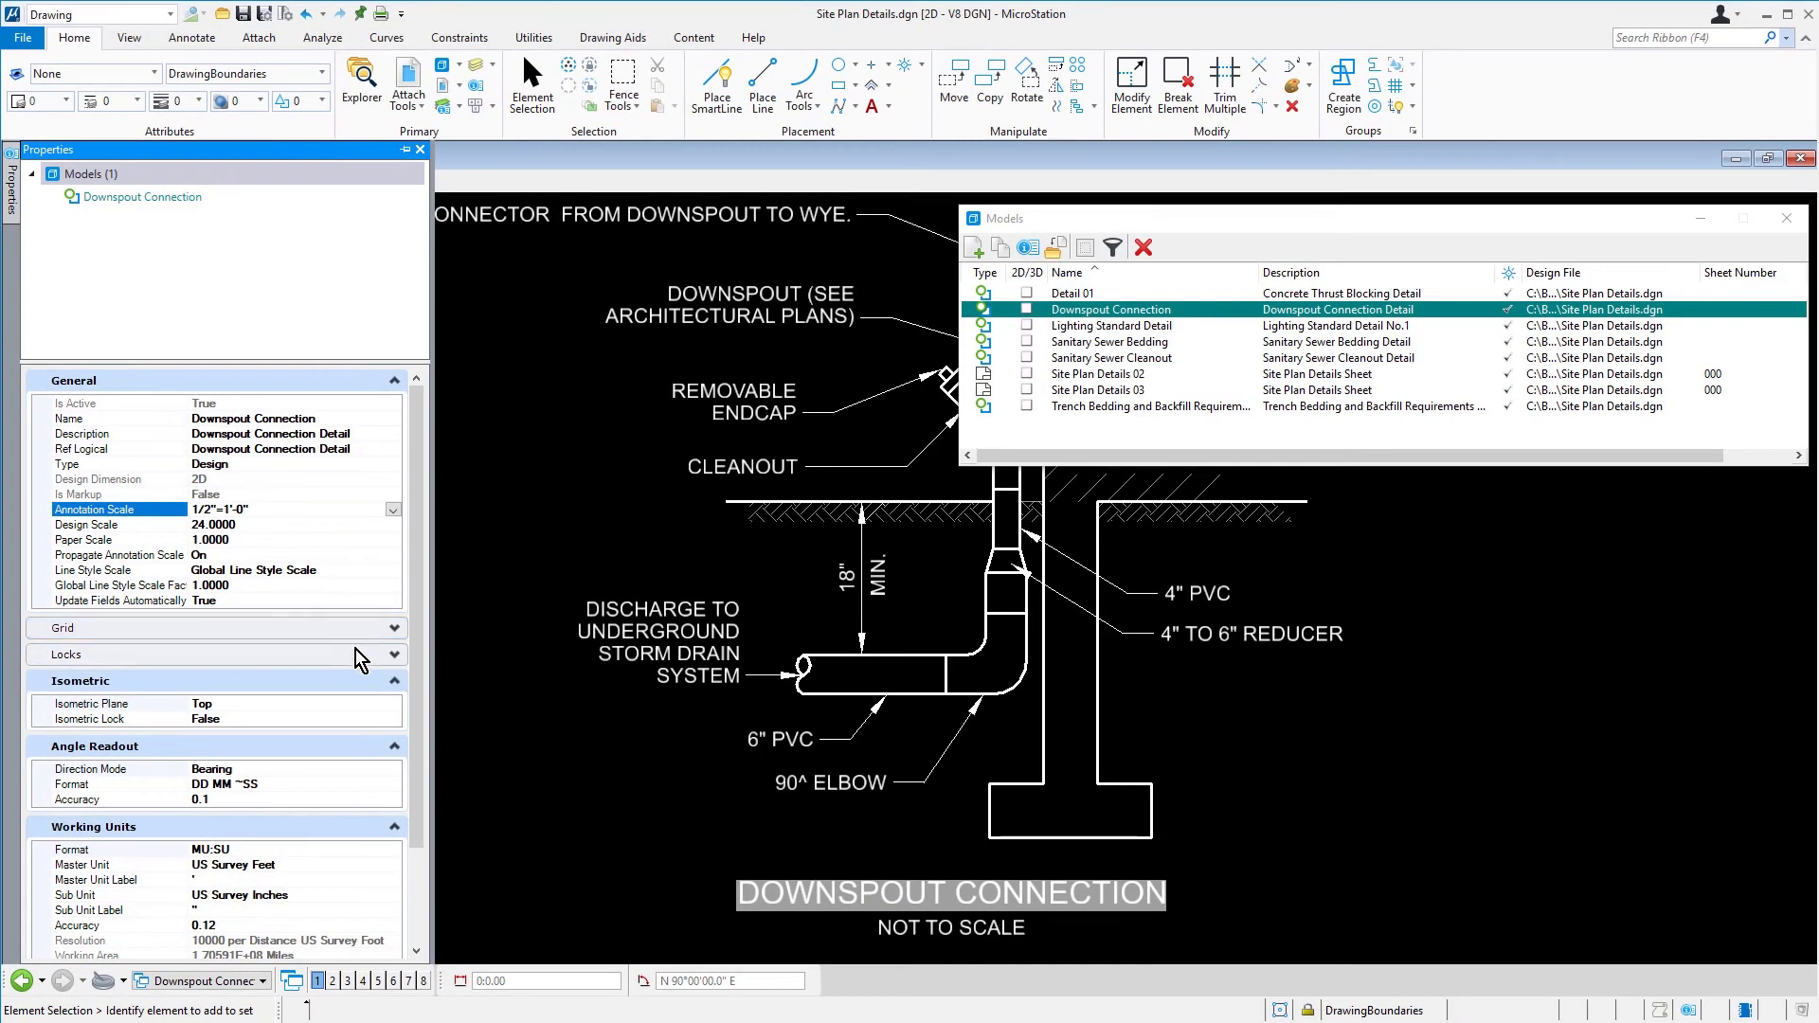
{"action": "scroll", "coordinate": [509, 637], "scroll_direction": "down", "scroll_amount": 1}
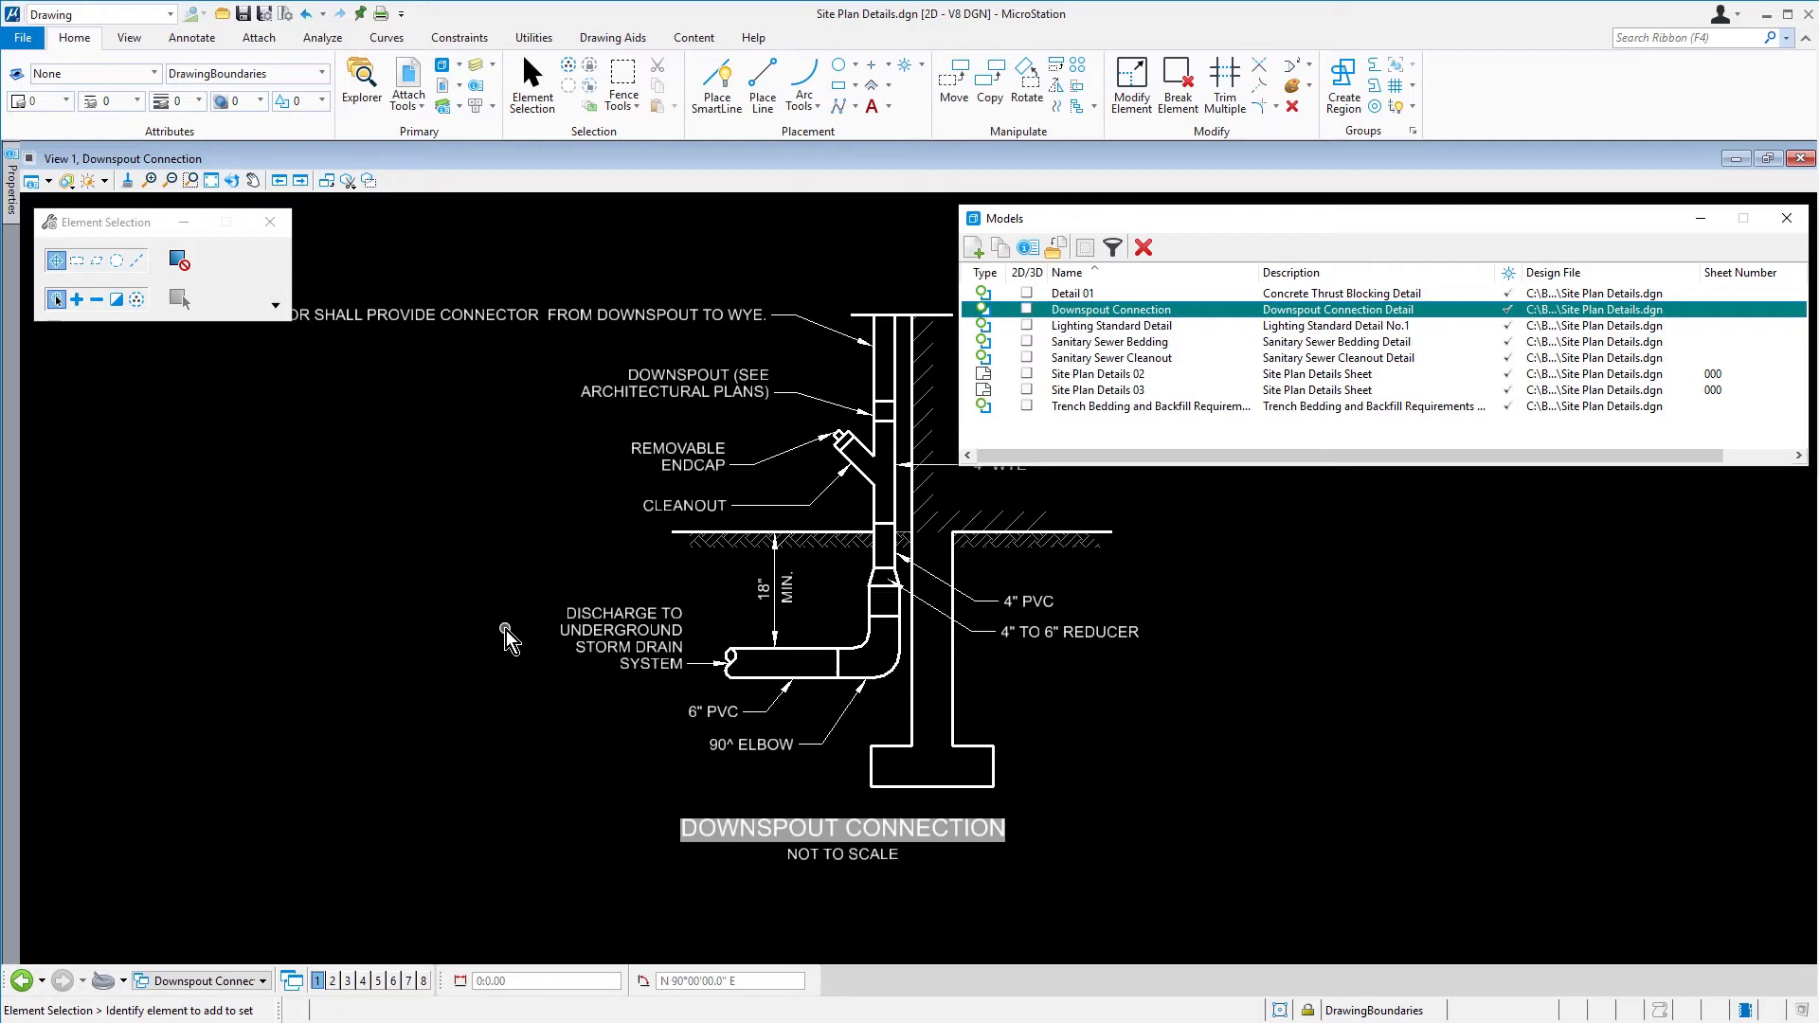
{"action": "scroll", "coordinate": [509, 637], "scroll_direction": "down", "scroll_amount": 1}
{"action": "mouse_move", "coordinate": [544, 566]}
{"action": "middle_mouse_down"}
{"action": "mouse_move", "coordinate": [574, 607]}
{"action": "mouse_move", "coordinate": [634, 629]}
{"action": "middle_mouse_up"}
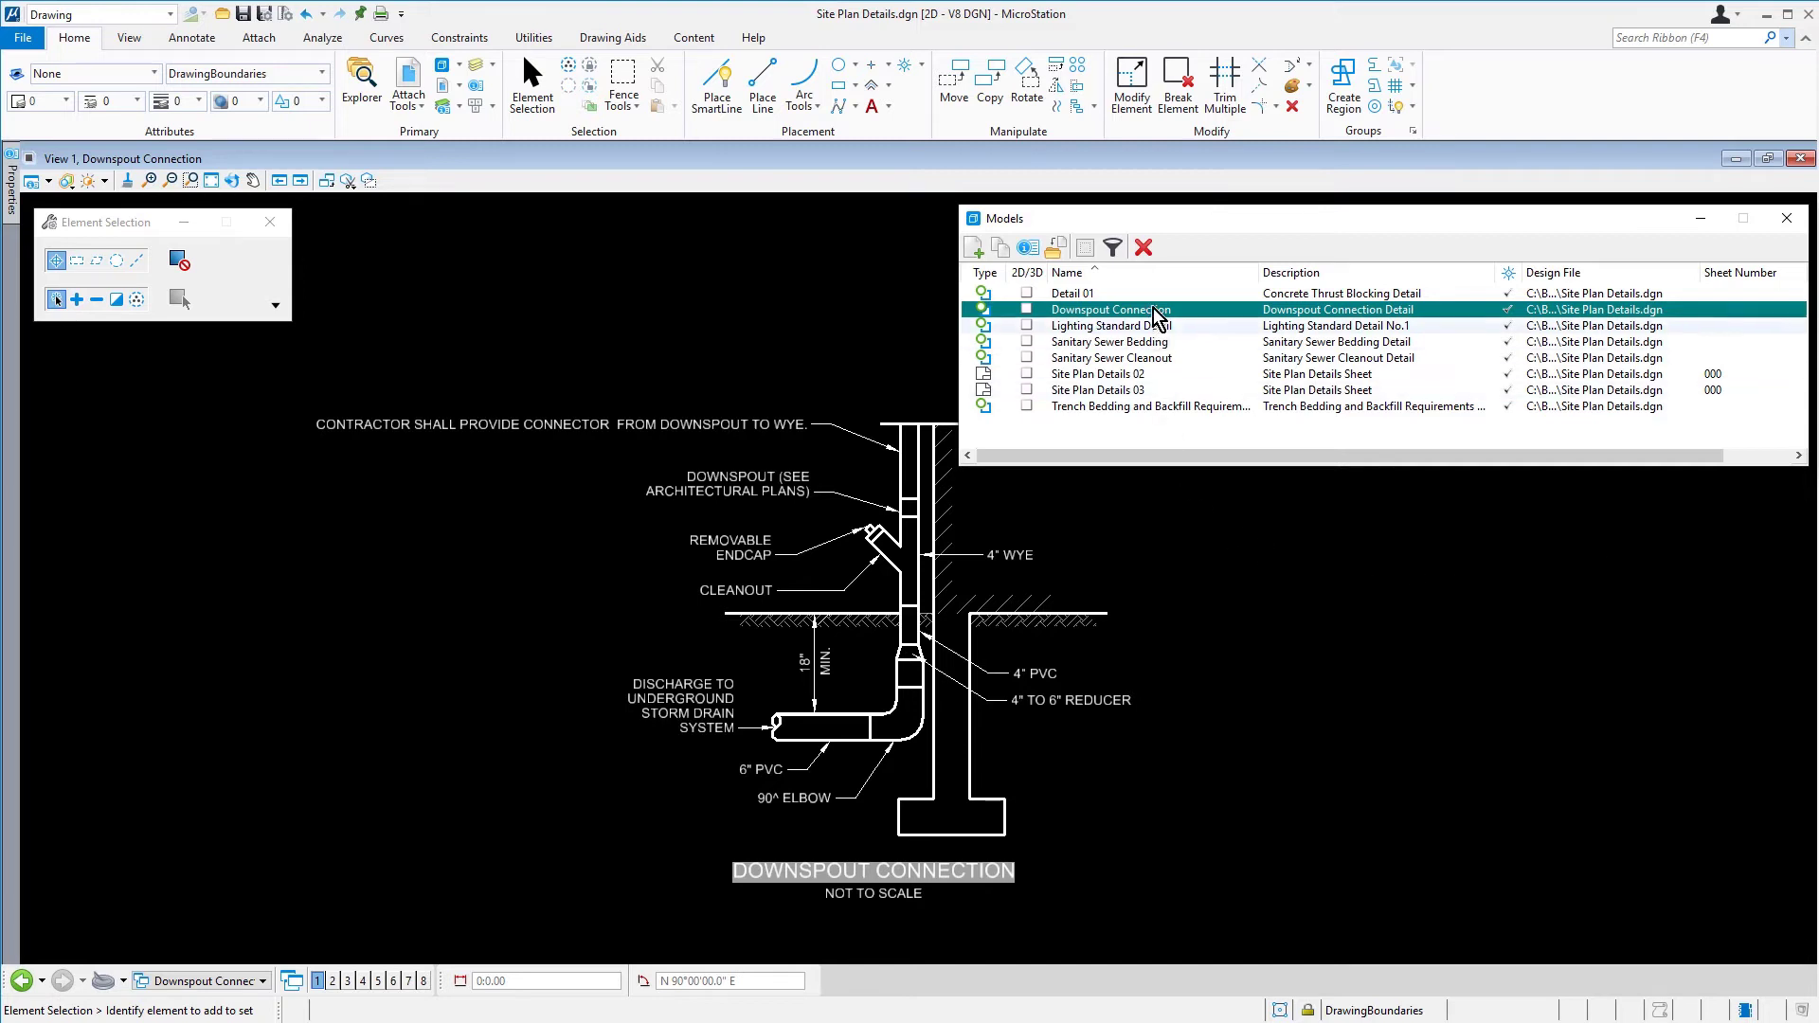
- Activate Detail 01 and rename it to 'Concrete Thrust Blocking' in its model properties
{"action": "left_click_drag", "start_coordinate": [1149, 311], "coordinate": [1129, 296]}
{"action": "double_click", "coordinate": [1127, 294]}
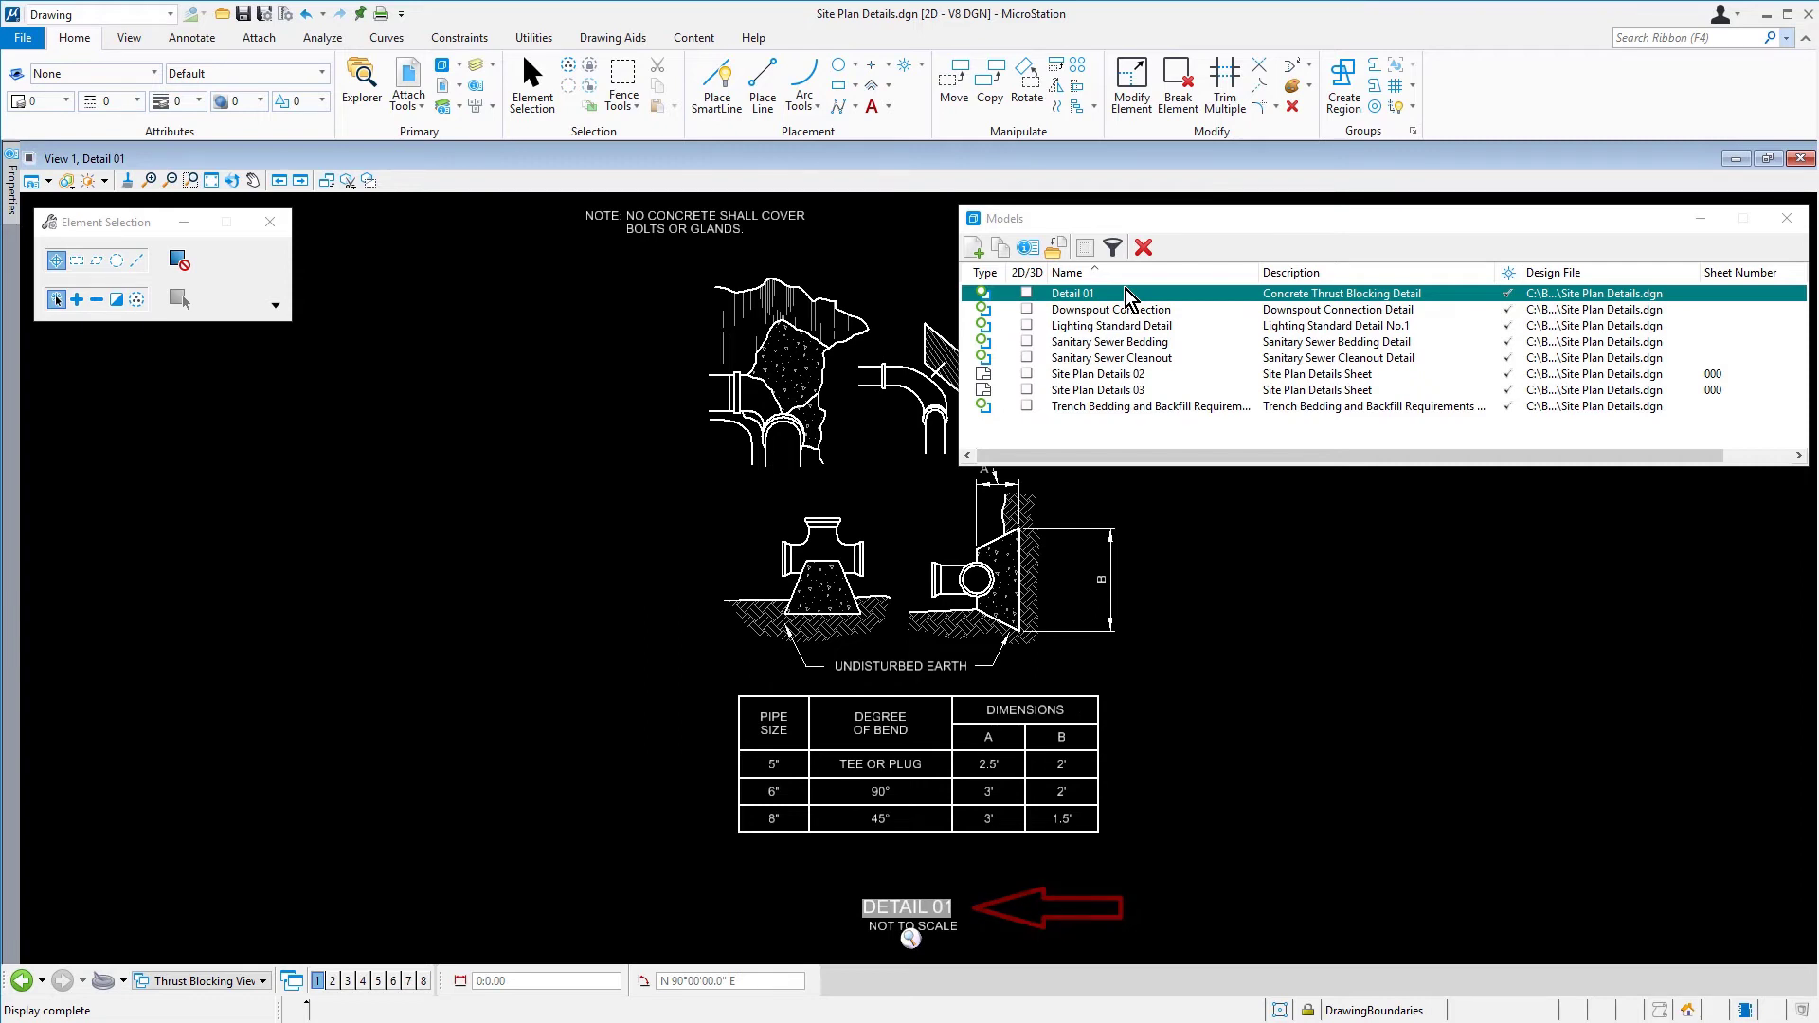
{"action": "left_click", "coordinate": [1038, 249]}
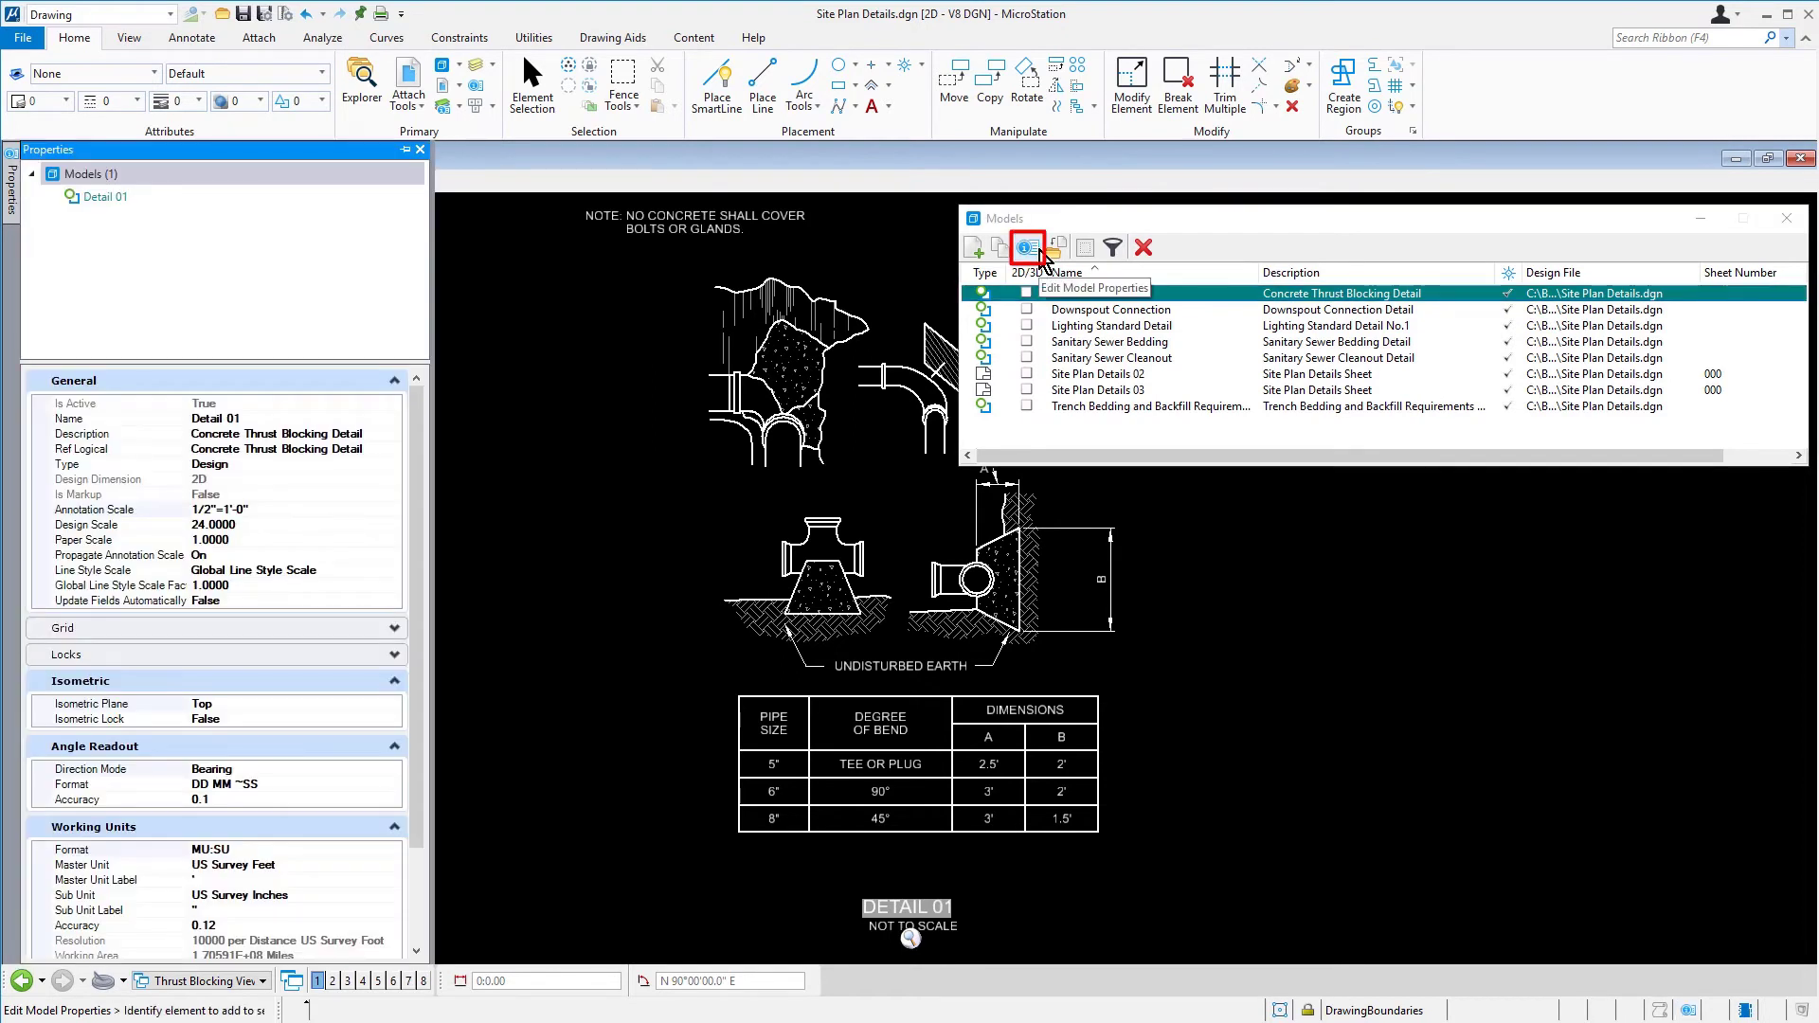
{"action": "left_click", "coordinate": [321, 419]}
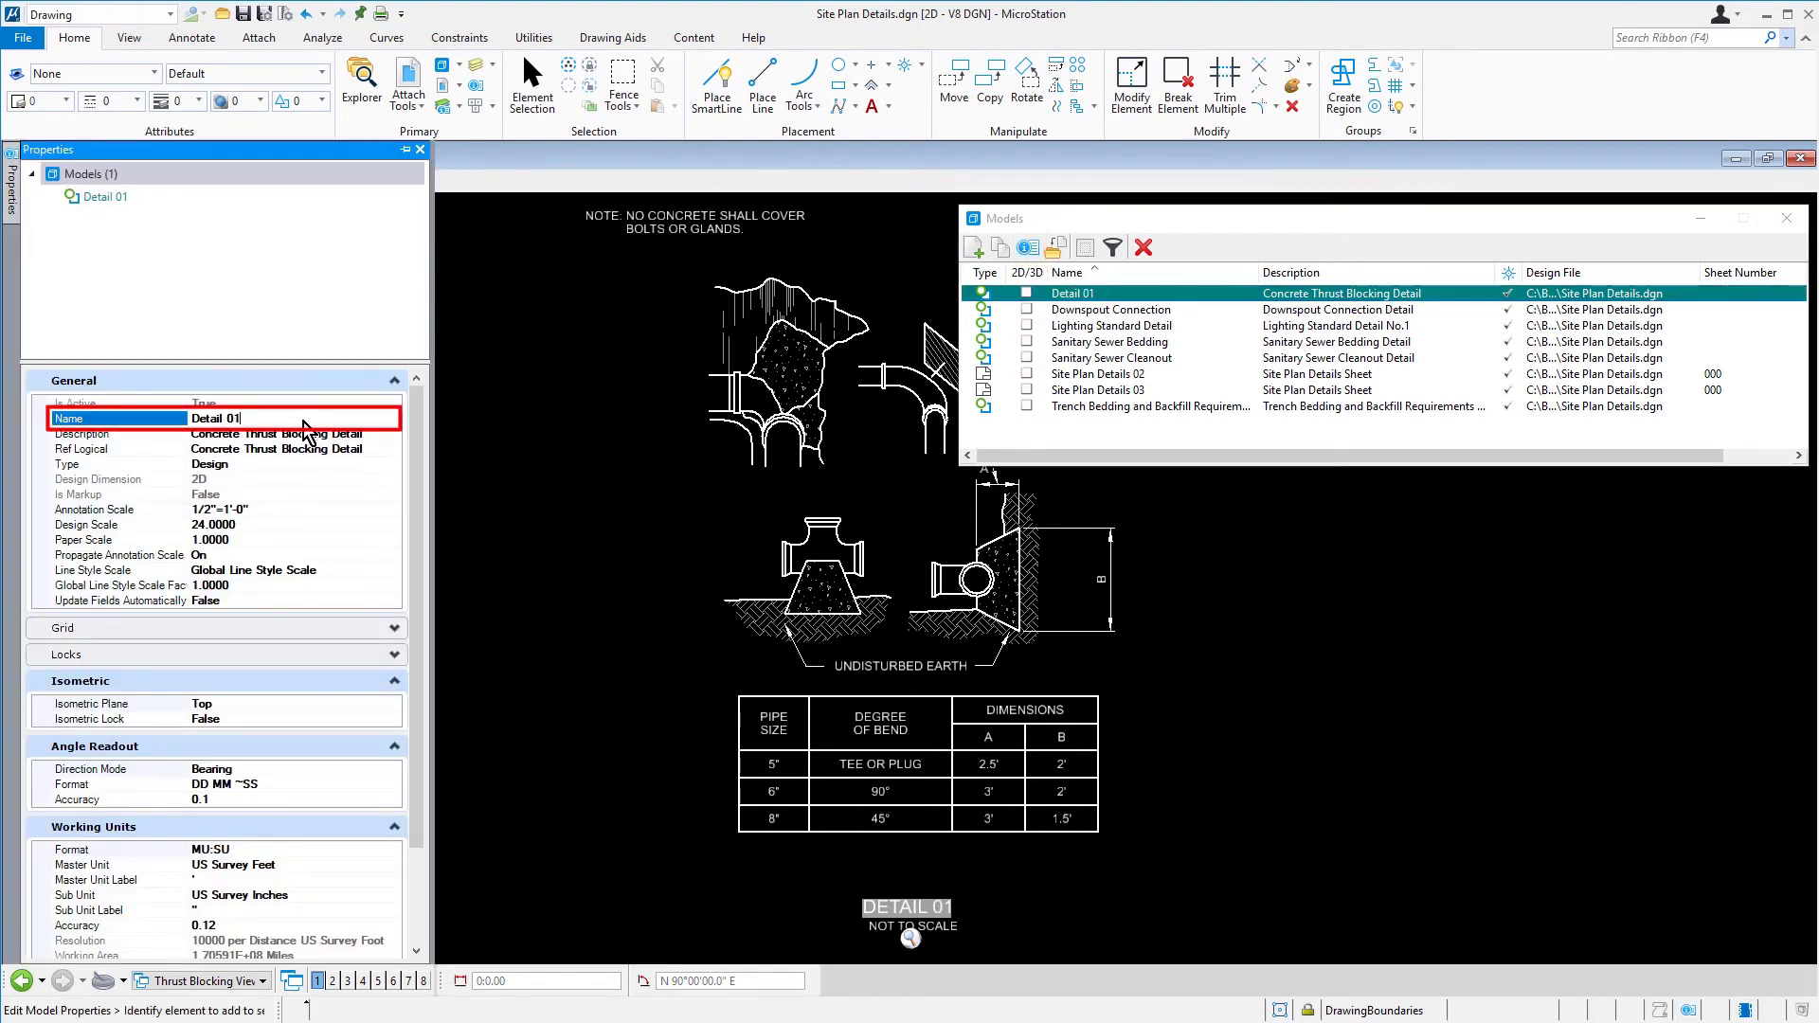
{"action": "key", "text": "BackSpace"}
{"action": "key", "text": "BackSpace"}
{"action": "key", "text": "BackSpace"}
{"action": "key", "text": "BackSpace"}
{"action": "key", "text": "BackSpace"}
{"action": "key", "text": "BackSpace"}
{"action": "key", "text": "BackSpace"}
{"action": "key", "text": "BackSpace"}
{"action": "key", "text": "BackSpace"}
{"action": "type", "text": "Concrete Thrust Blocking"}
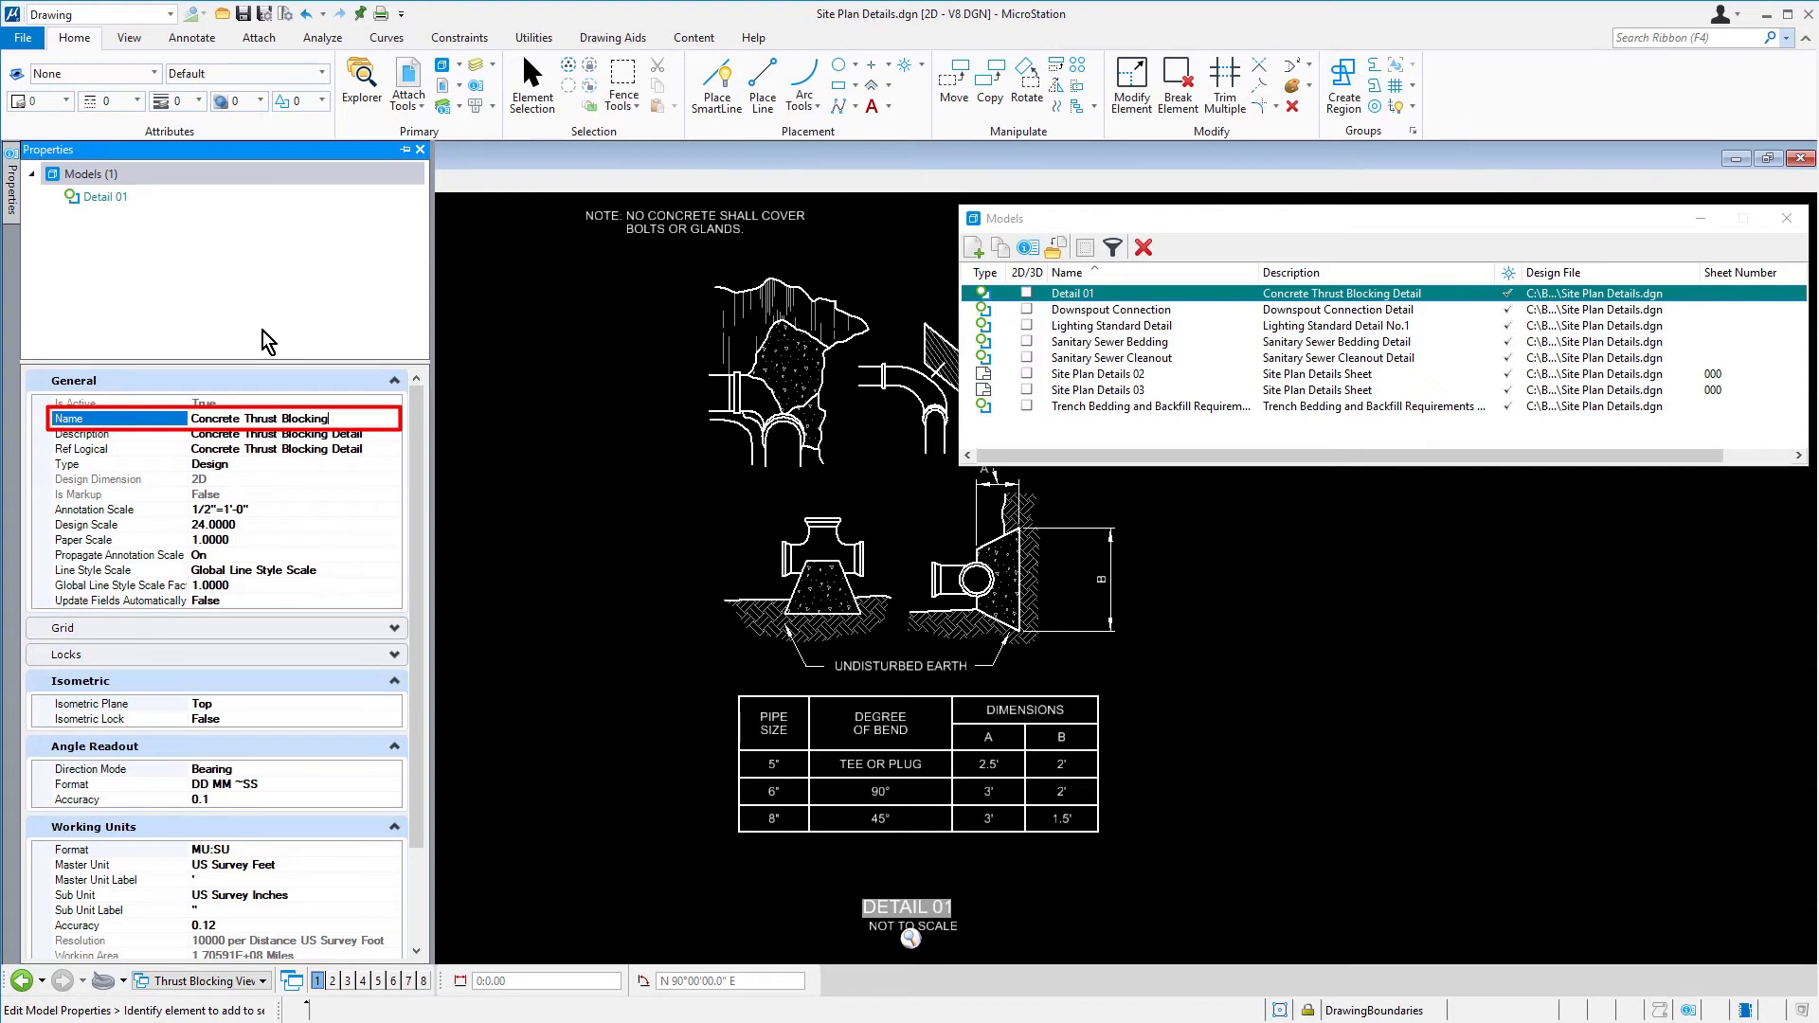
{"action": "key", "text": "Return"}
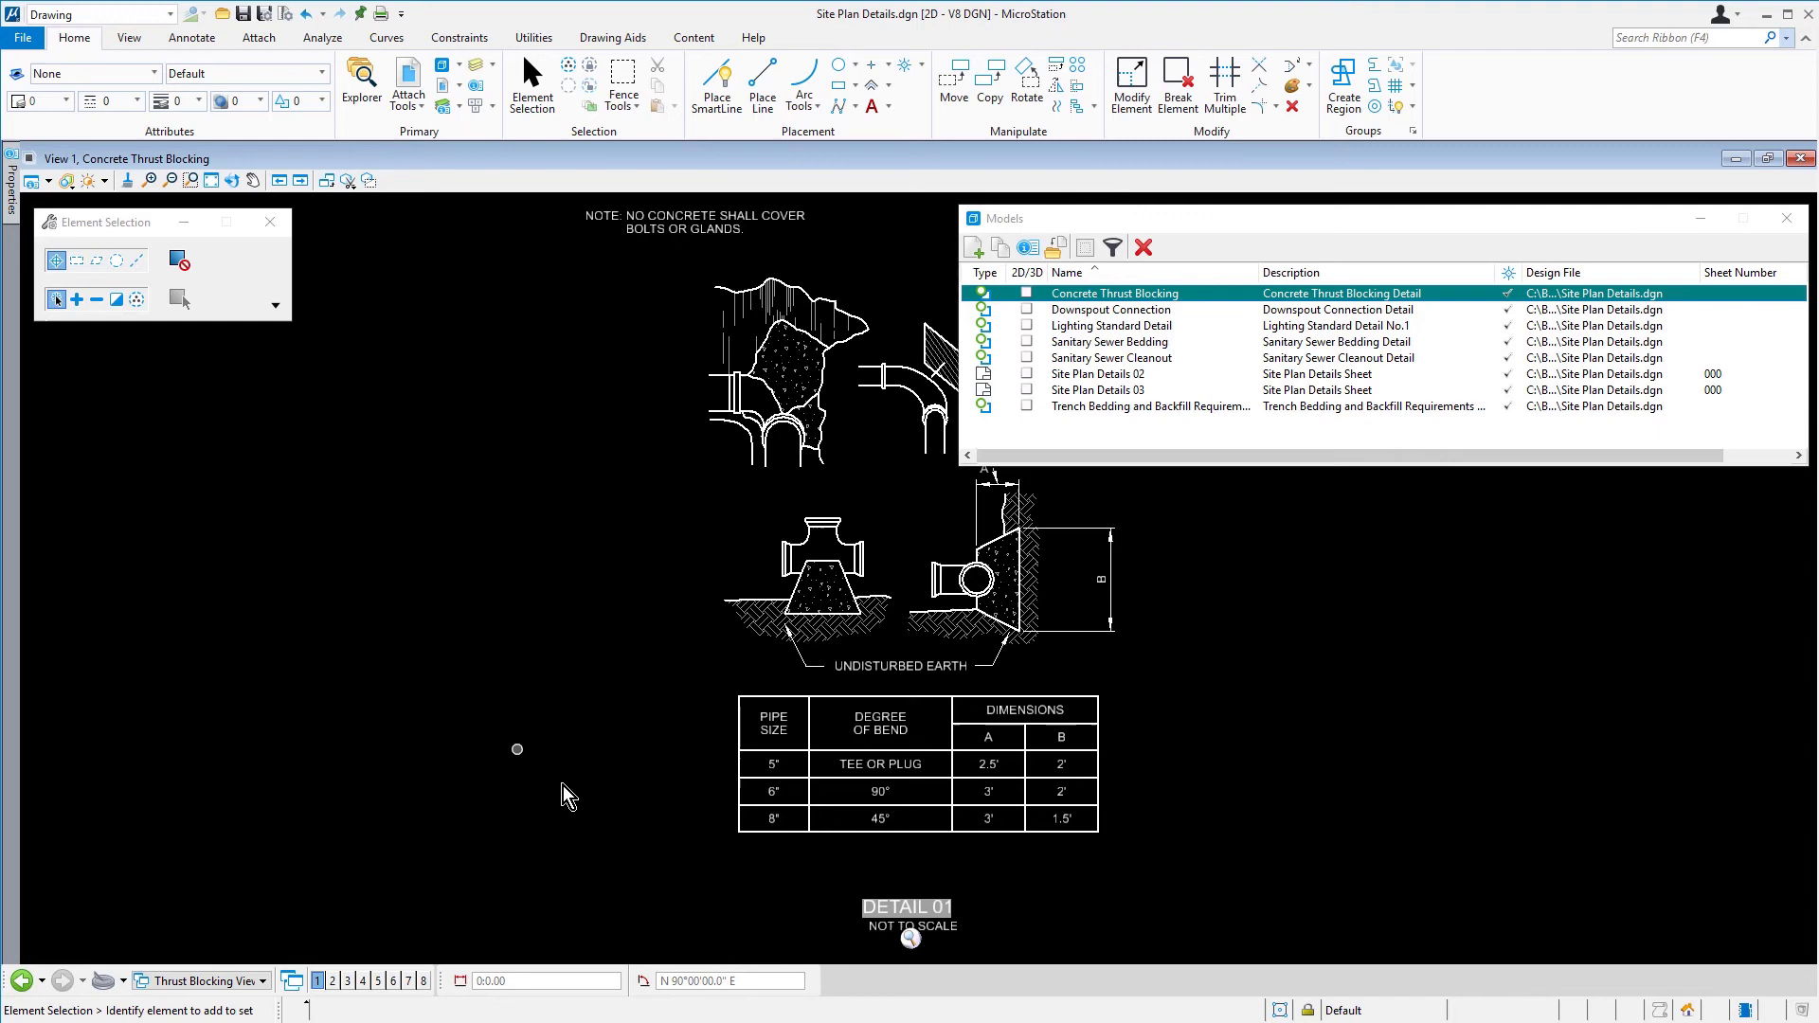
- Set Update Fields Automatically to True so the title reads CONCRETE THRUST BLOCKING
{"action": "scroll", "coordinate": [952, 961], "scroll_direction": "up", "scroll_amount": 5}
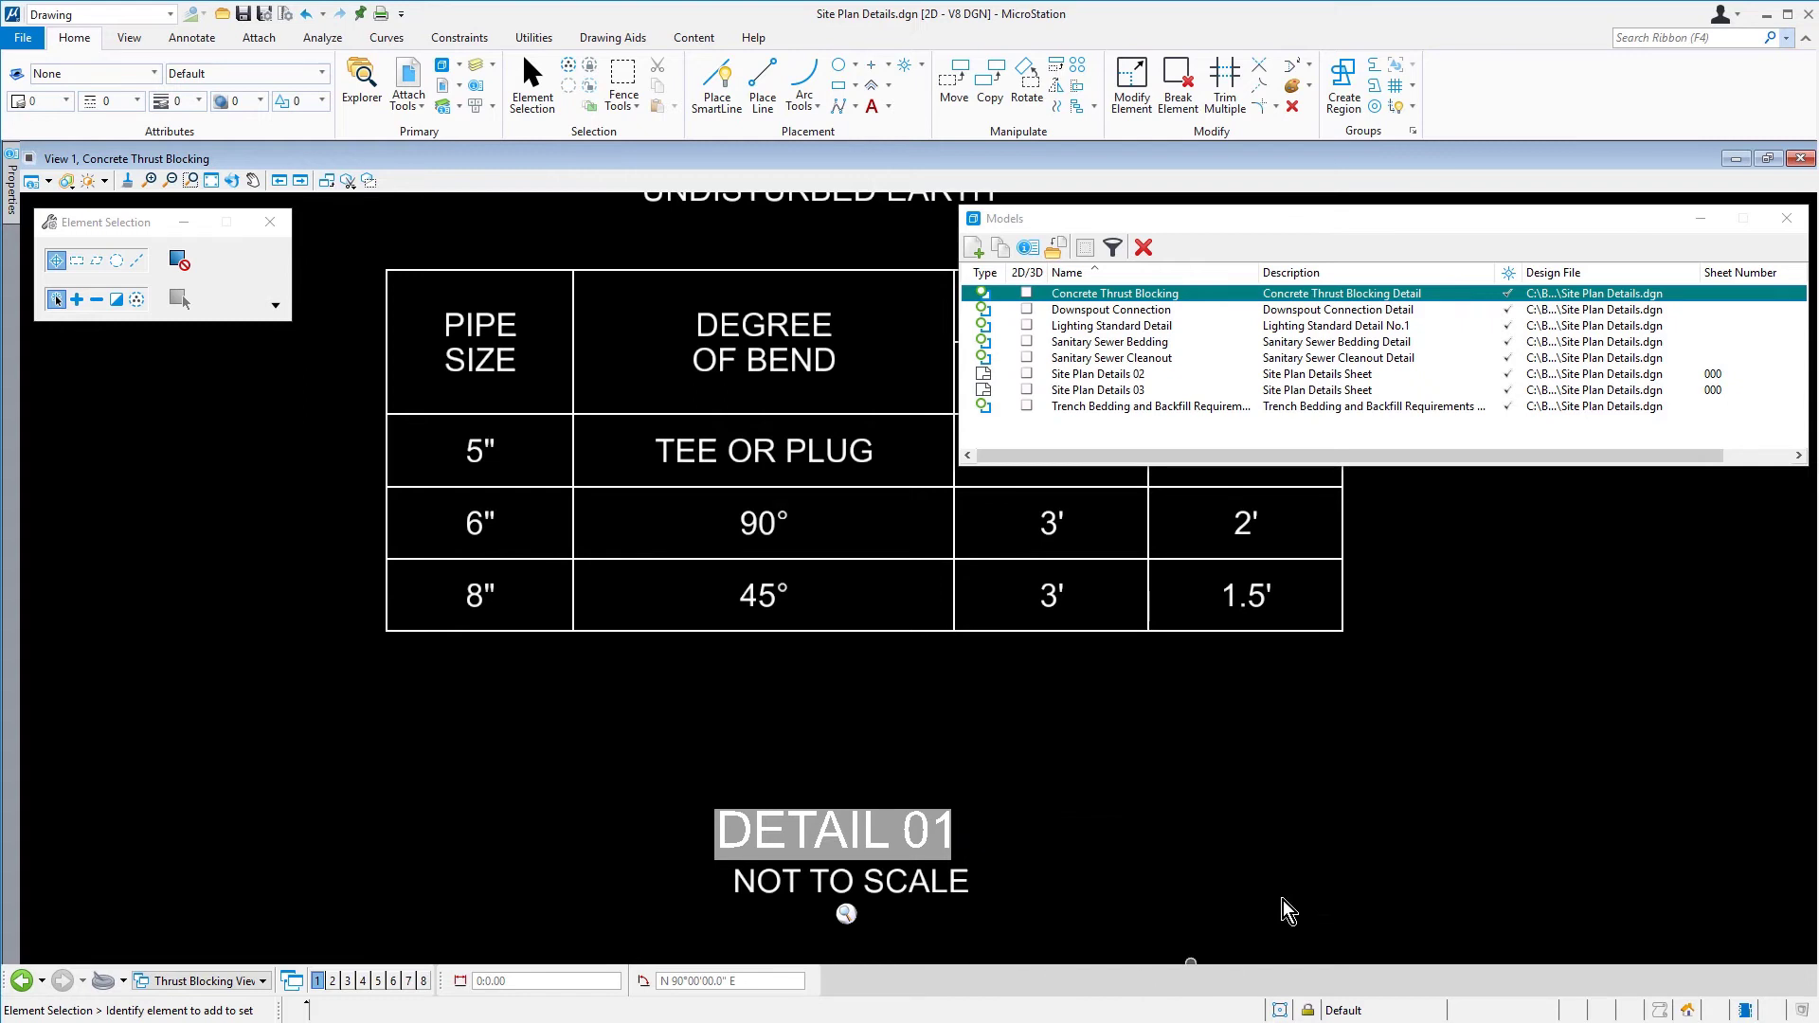
{"action": "left_click", "coordinate": [8, 197]}
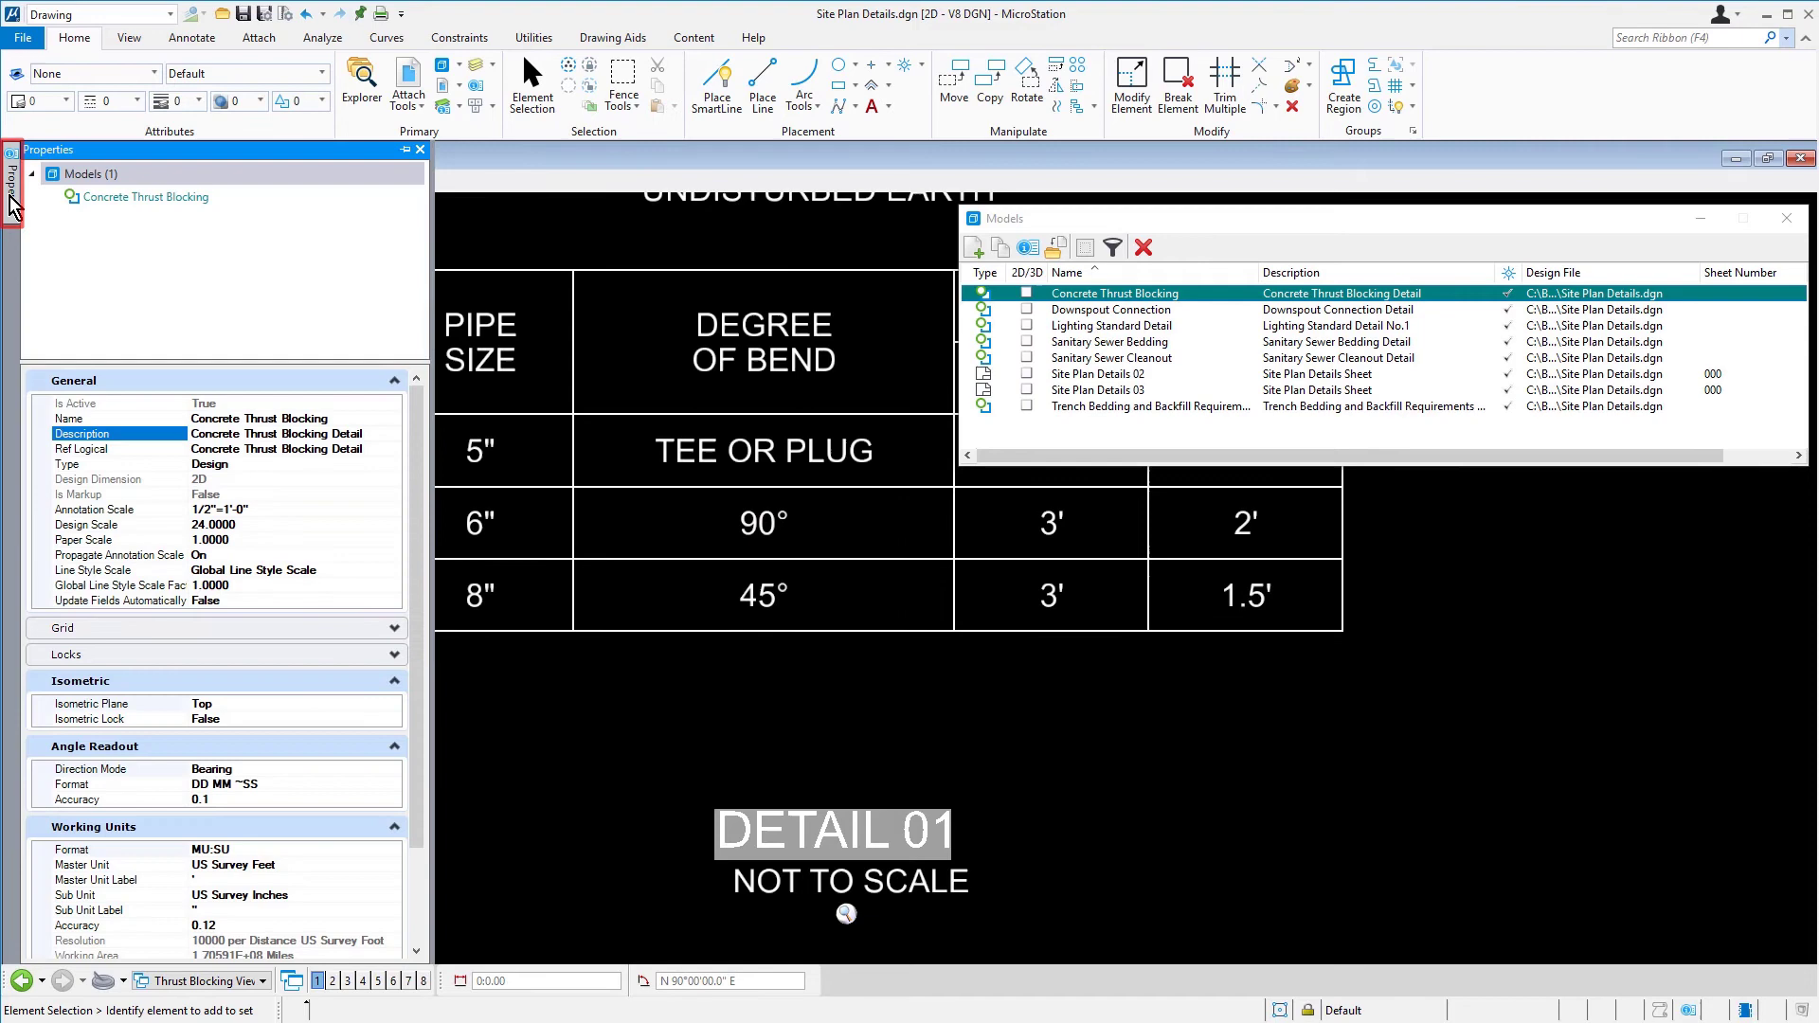
{"action": "left_click", "coordinate": [394, 603]}
{"action": "left_click", "coordinate": [392, 602]}
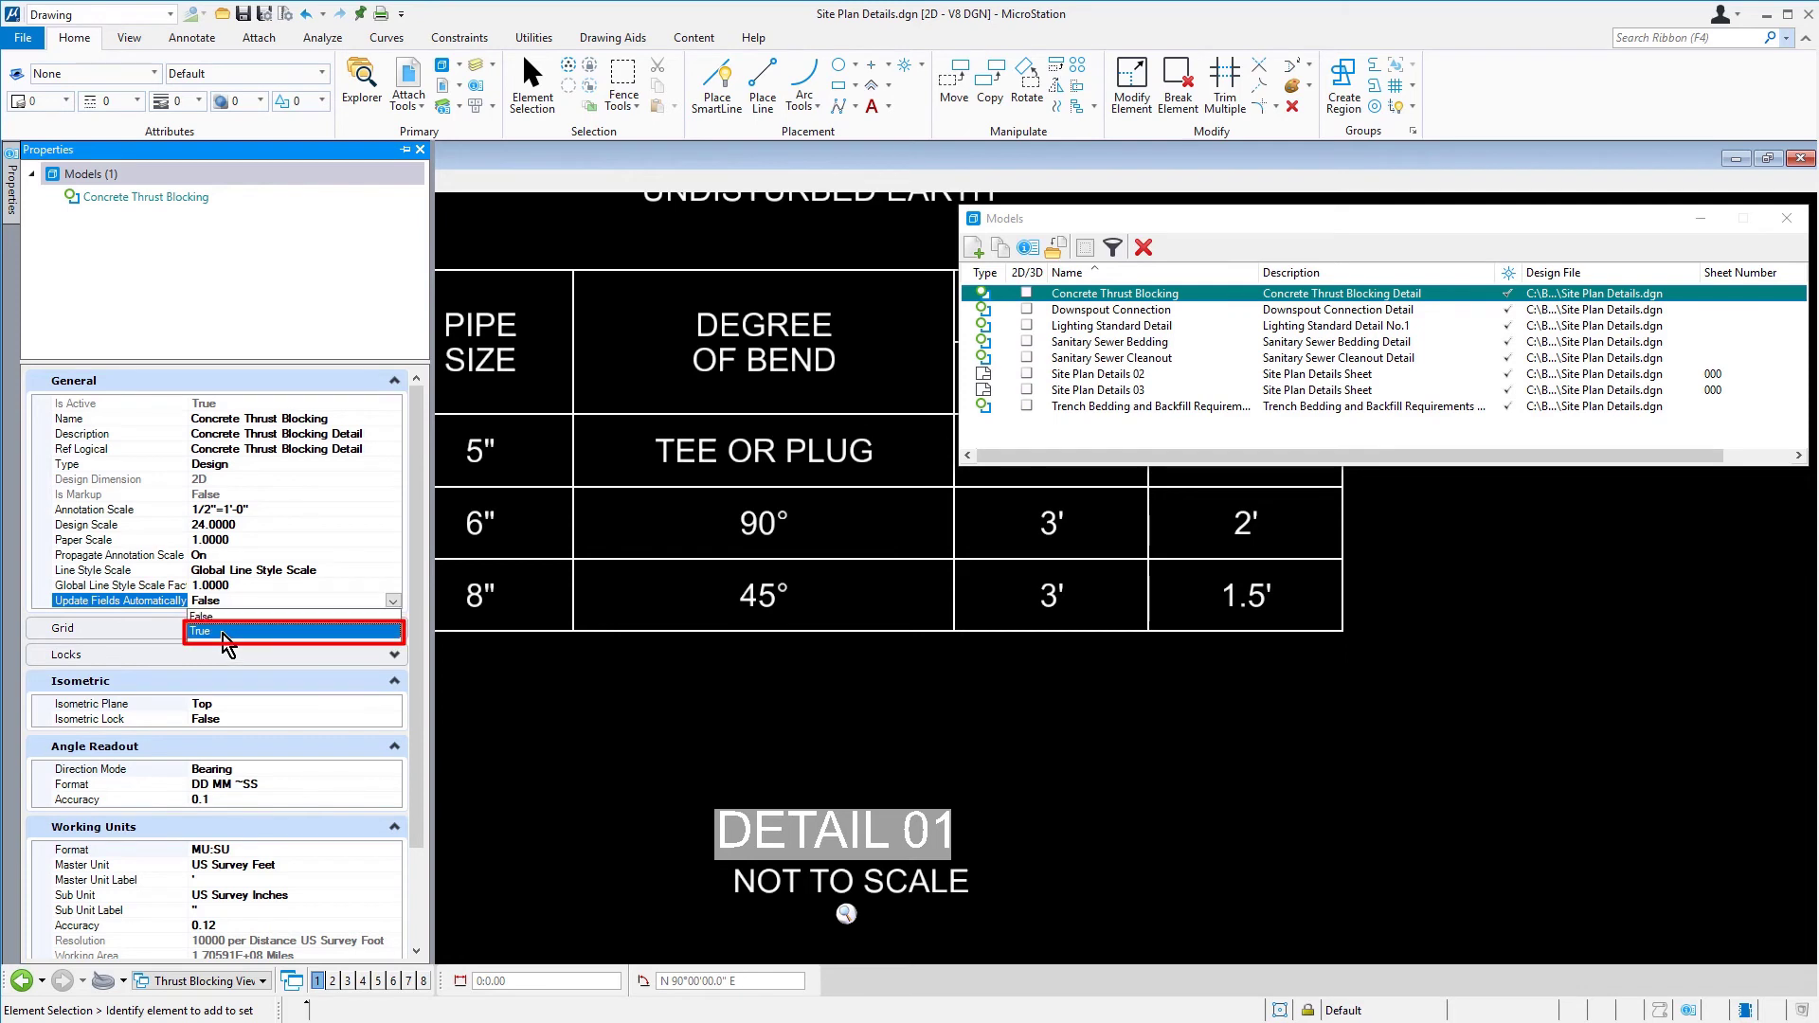
{"action": "left_click", "coordinate": [225, 633]}
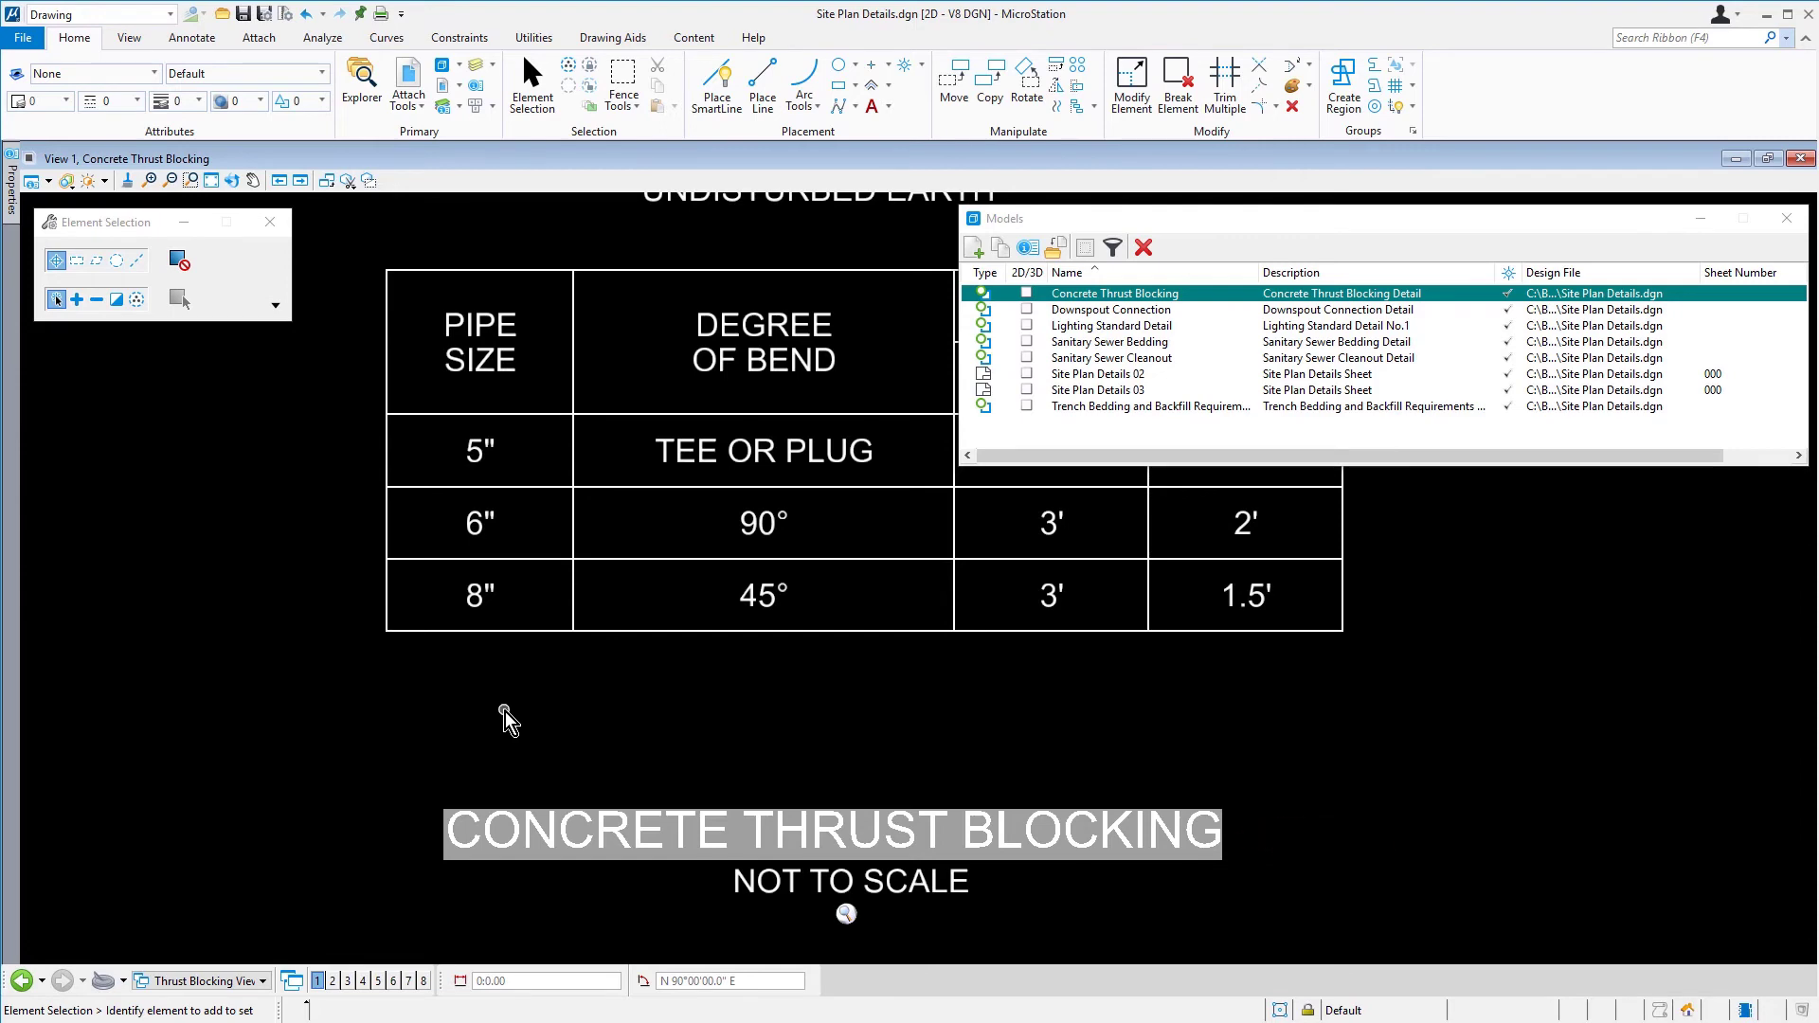
{"action": "scroll", "coordinate": [505, 720], "scroll_direction": "down", "scroll_amount": 4}
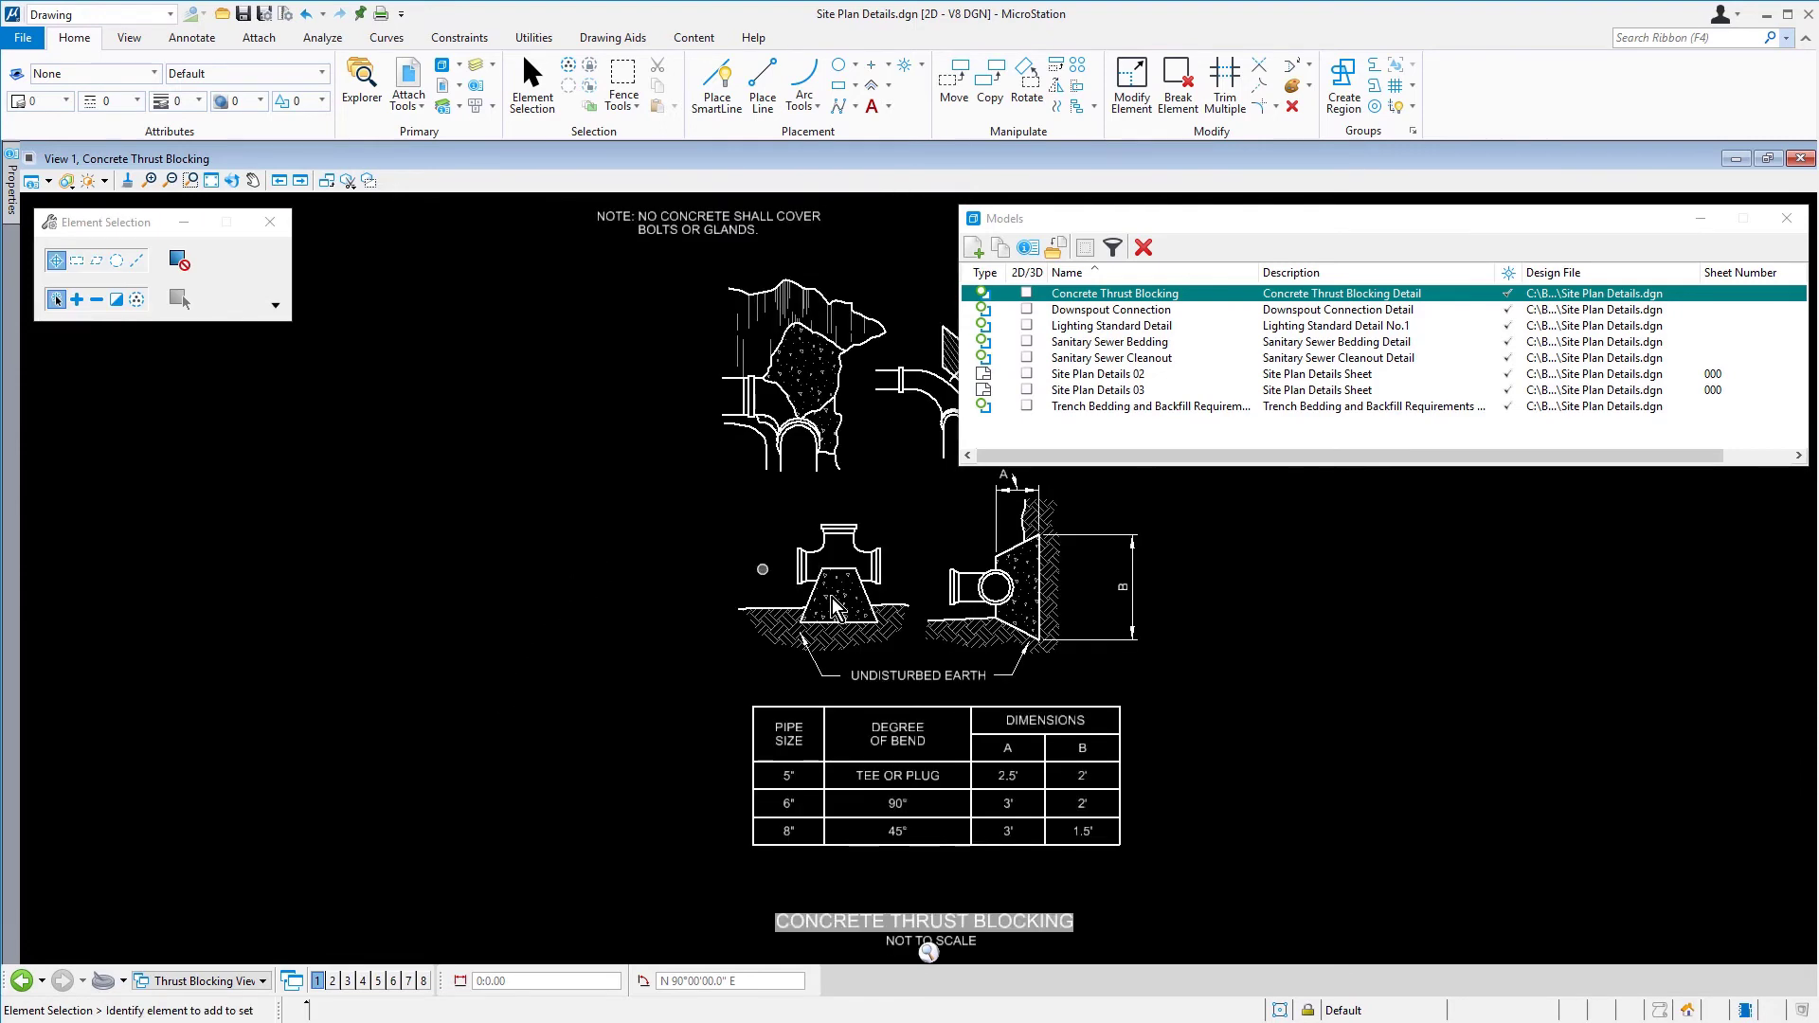
- Close the Models dialog to show the full Concrete Thrust Blocking detail
{"action": "left_click", "coordinate": [1794, 224]}
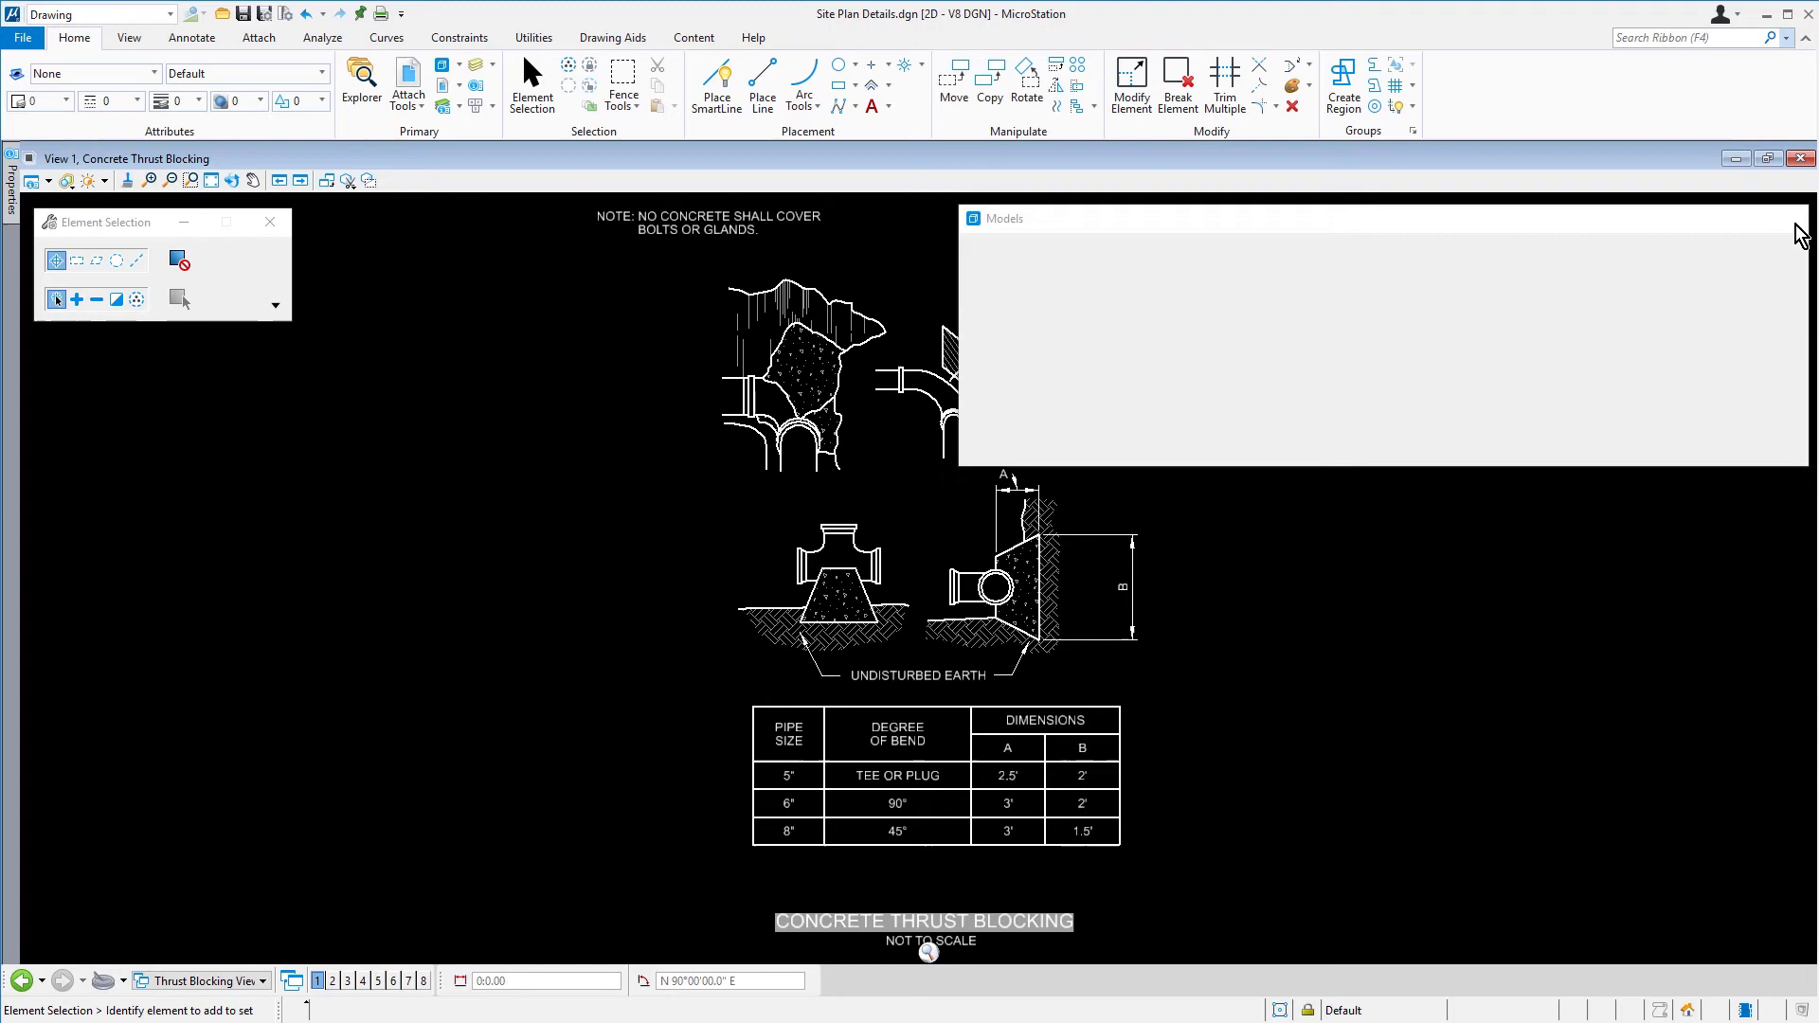